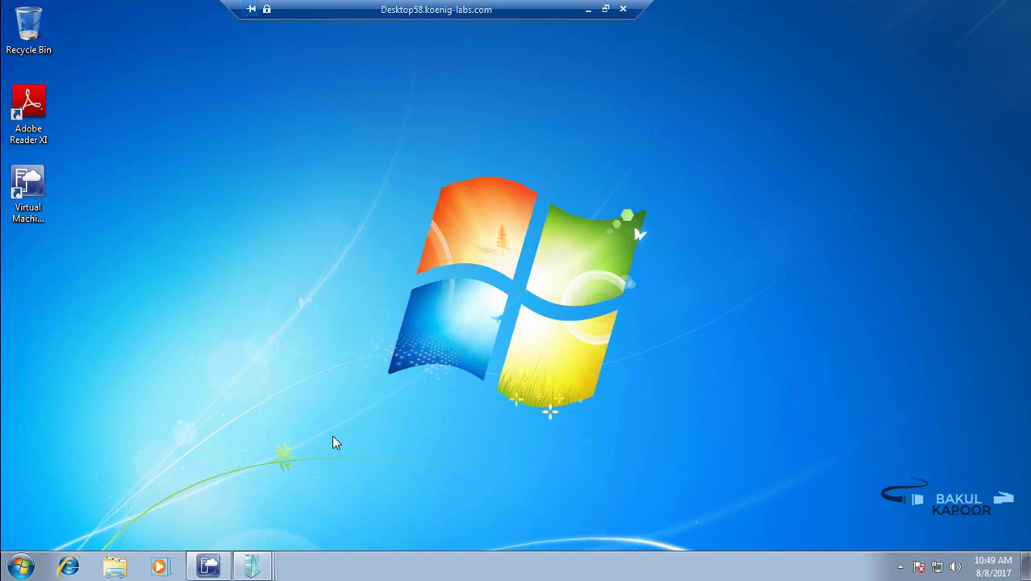
Step: Switch Virtual Machine Viewer to the NYC-DB1 session, where File Explorer shows This PC
{"action": "left_click", "coordinate": [252, 566]}
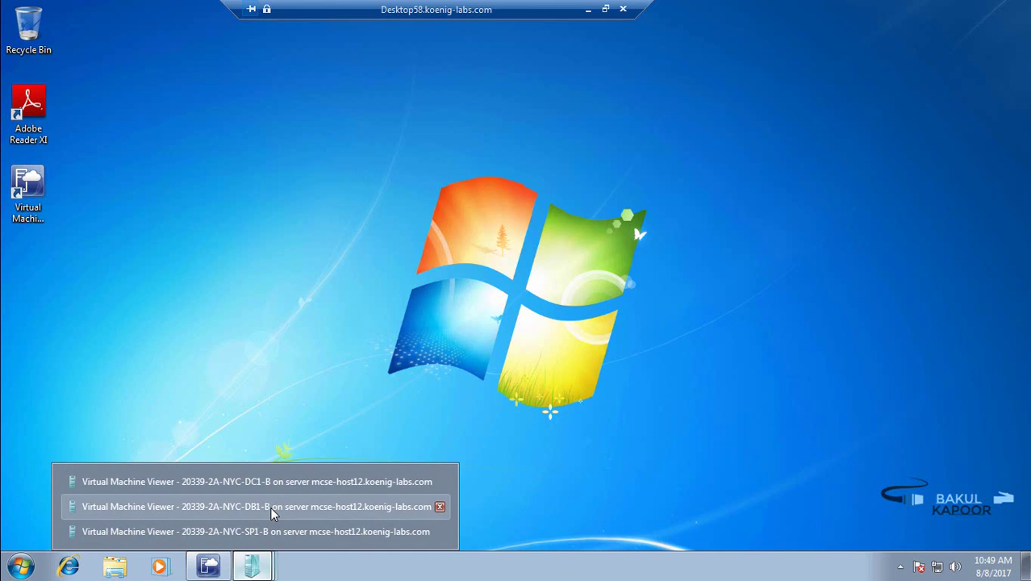
{"action": "left_click", "coordinate": [271, 508]}
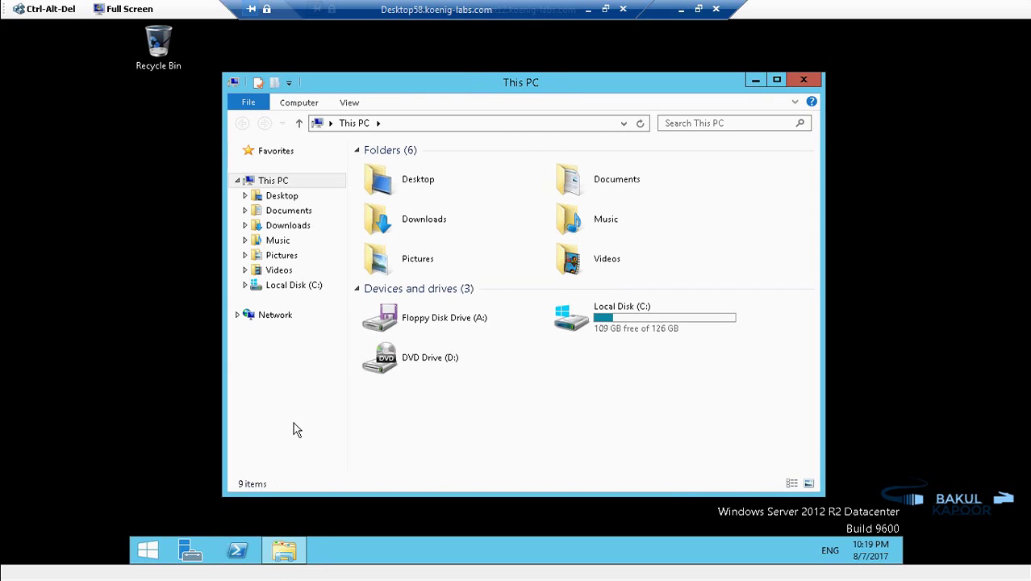
Step: Open Local Disk (C:) and add a new folder named Backups at its root
{"action": "double_click", "coordinate": [609, 321]}
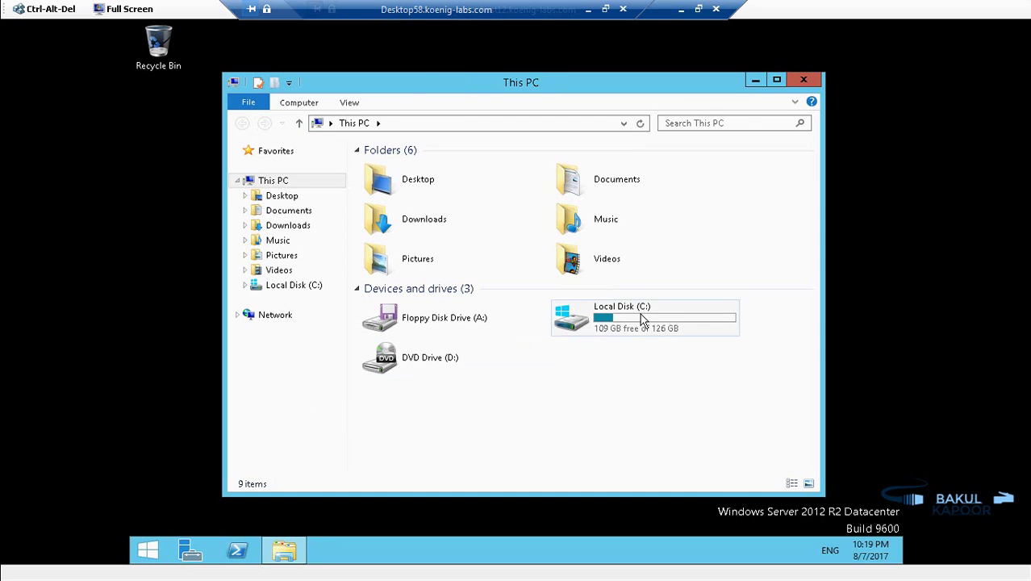
{"action": "left_click", "coordinate": [293, 104]}
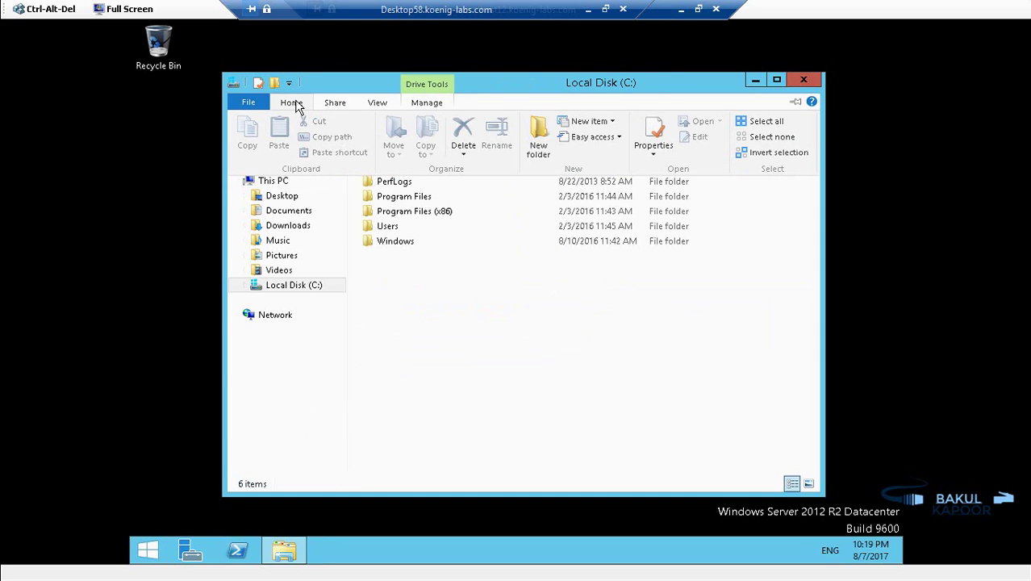
{"action": "left_click", "coordinate": [539, 137]}
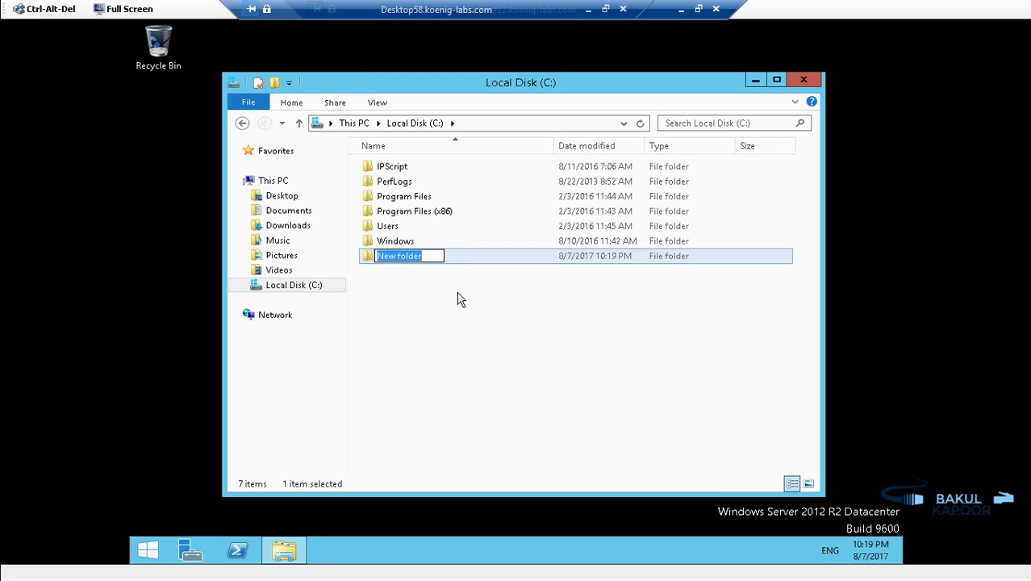
{"action": "type", "text": "Backups"}
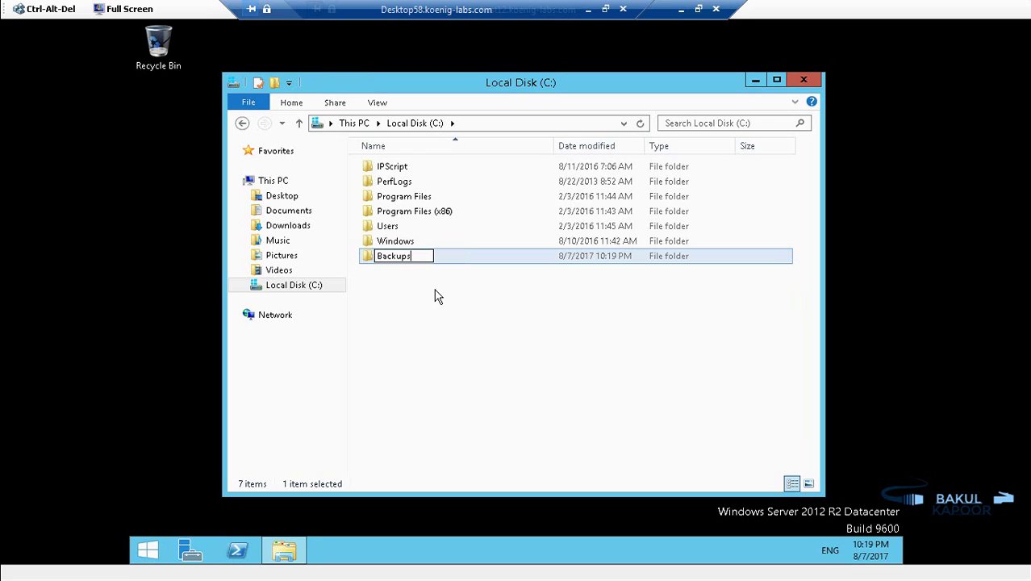
{"action": "left_click", "coordinate": [337, 106]}
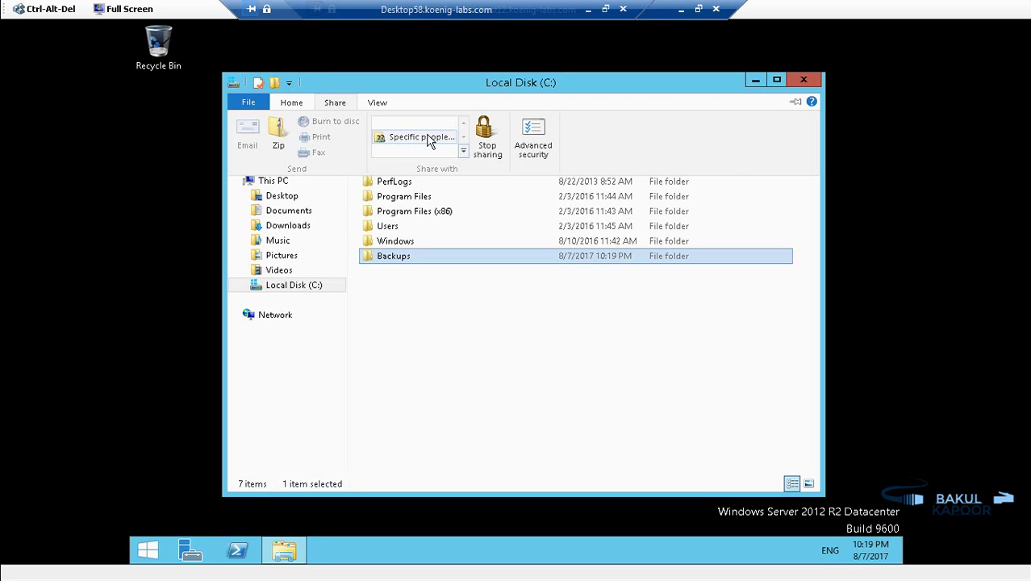
Step: Share Backups with the MSSQLSERVER account at Read/Write permission
{"action": "left_click", "coordinate": [433, 139]}
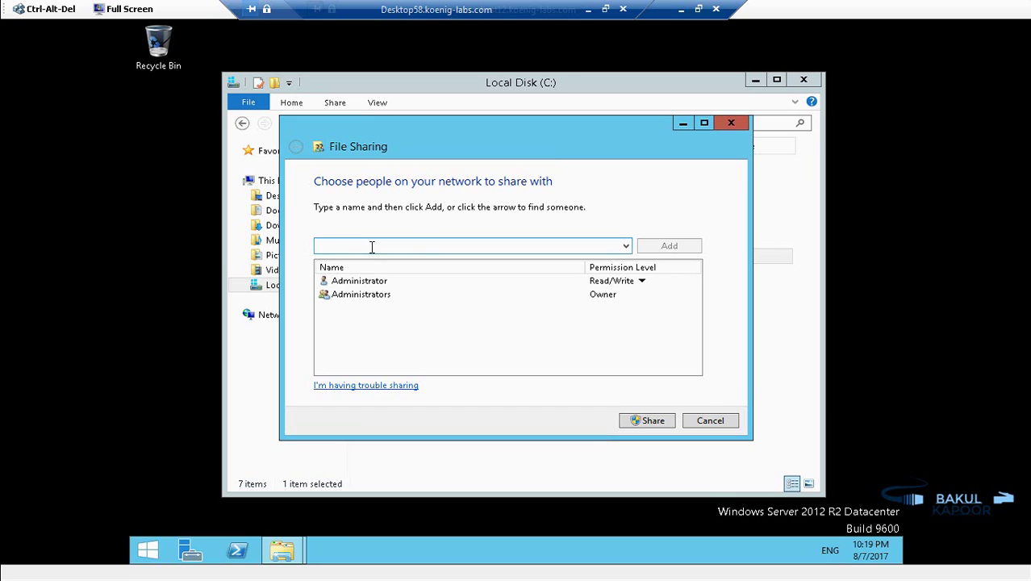
{"action": "type", "text": "M"}
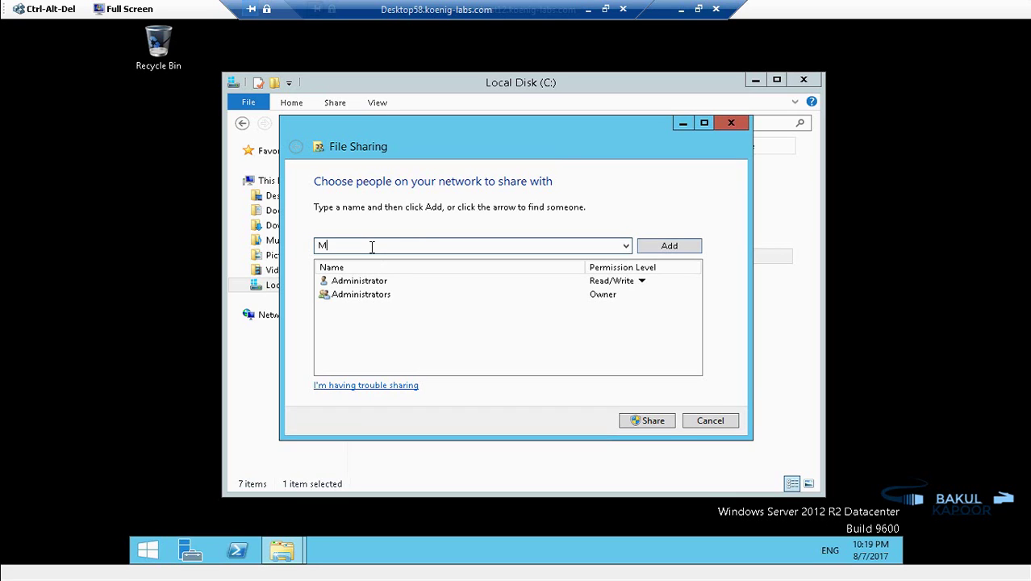
{"action": "type", "text": "SSQLSERVER"}
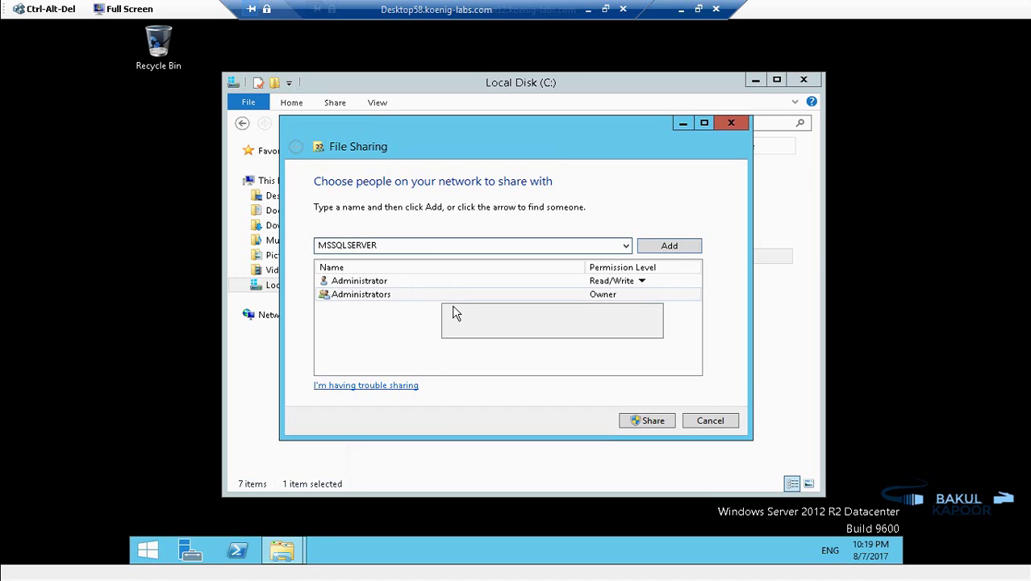
{"action": "left_click", "coordinate": [670, 246]}
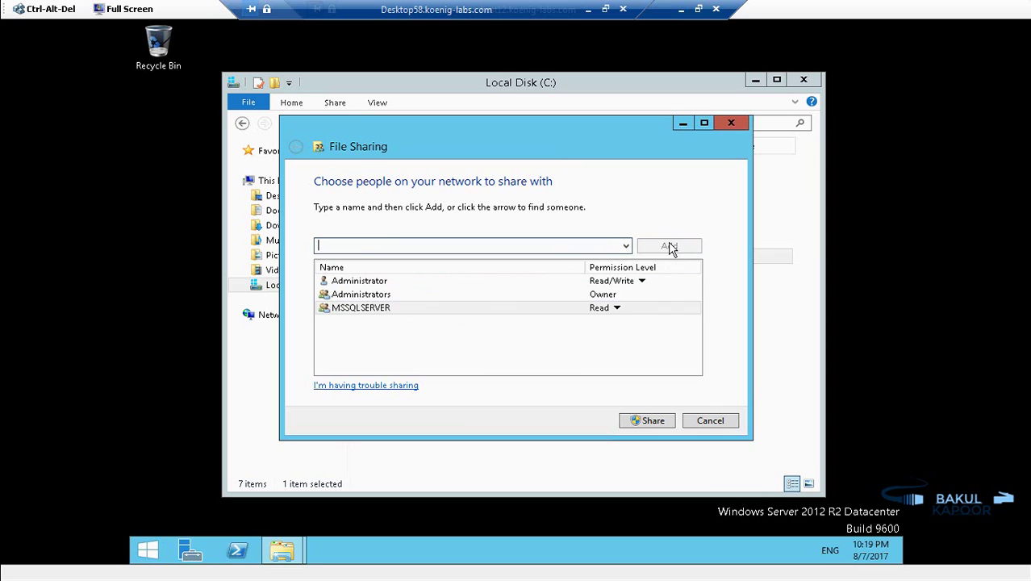
{"action": "left_click", "coordinate": [616, 309]}
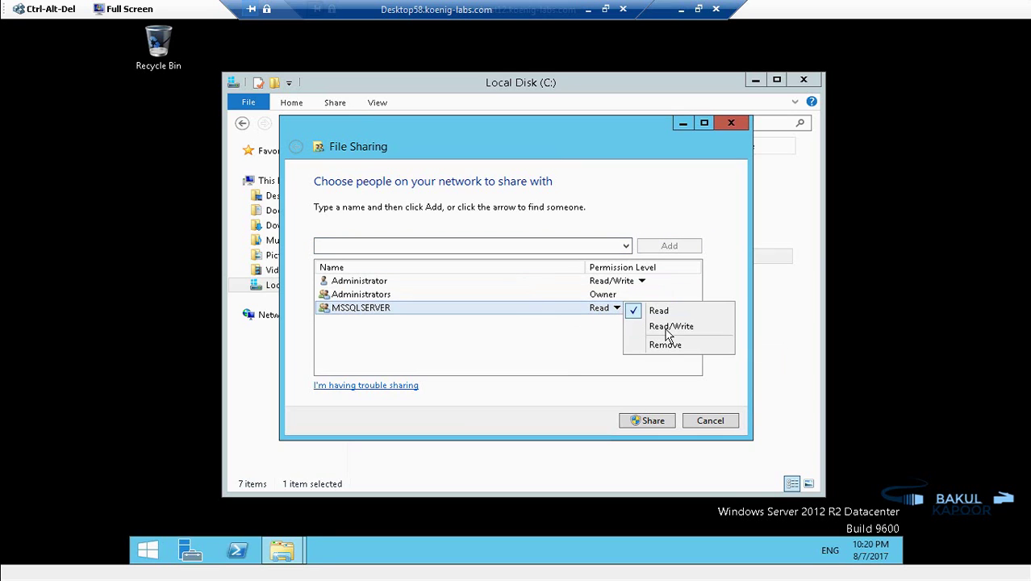
{"action": "left_click", "coordinate": [668, 328]}
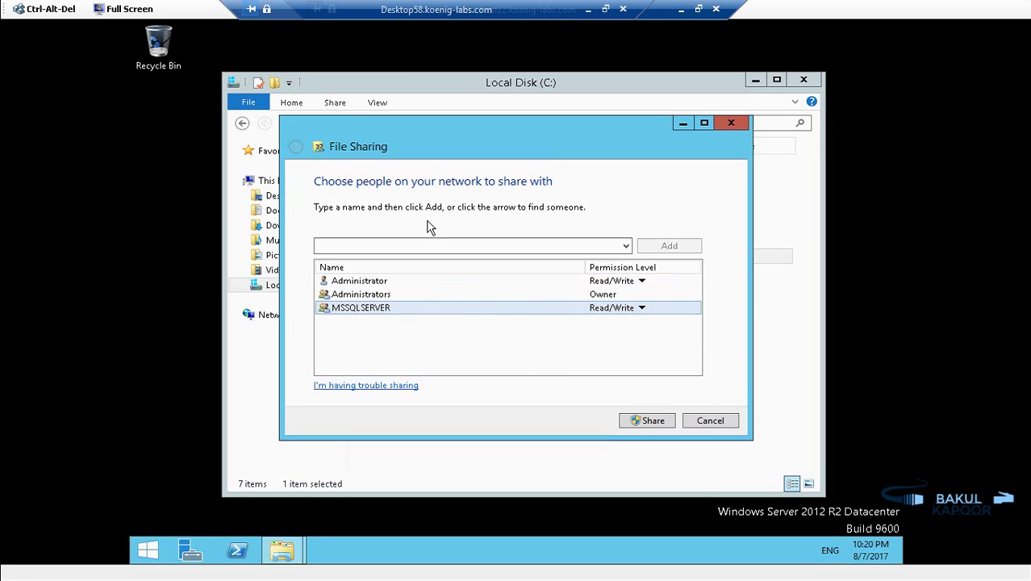
Step: Add Contoso\spfarm with Read/Write permission and apply the Backups share
{"action": "left_click", "coordinate": [422, 244]}
{"action": "type", "text": "CO"}
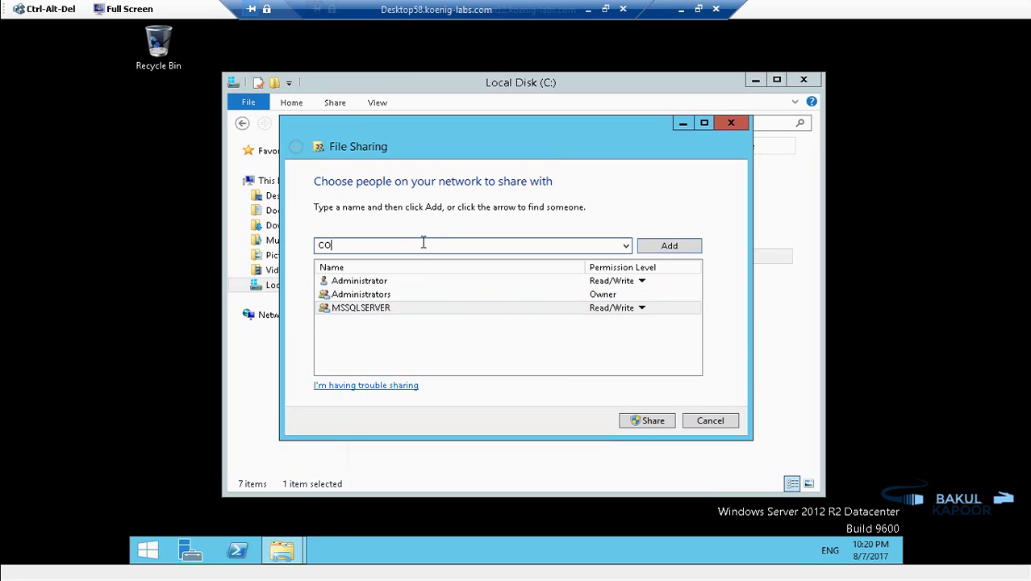
{"action": "type", "text": "ntoso\\spfarm"}
{"action": "left_click", "coordinate": [660, 248]}
{"action": "left_click", "coordinate": [617, 322]}
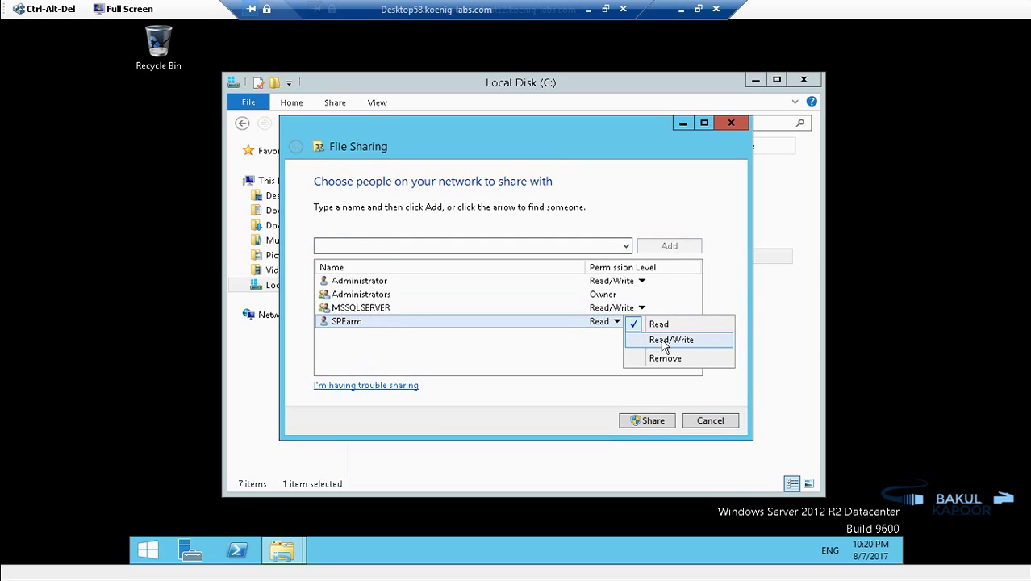
{"action": "left_click", "coordinate": [670, 339]}
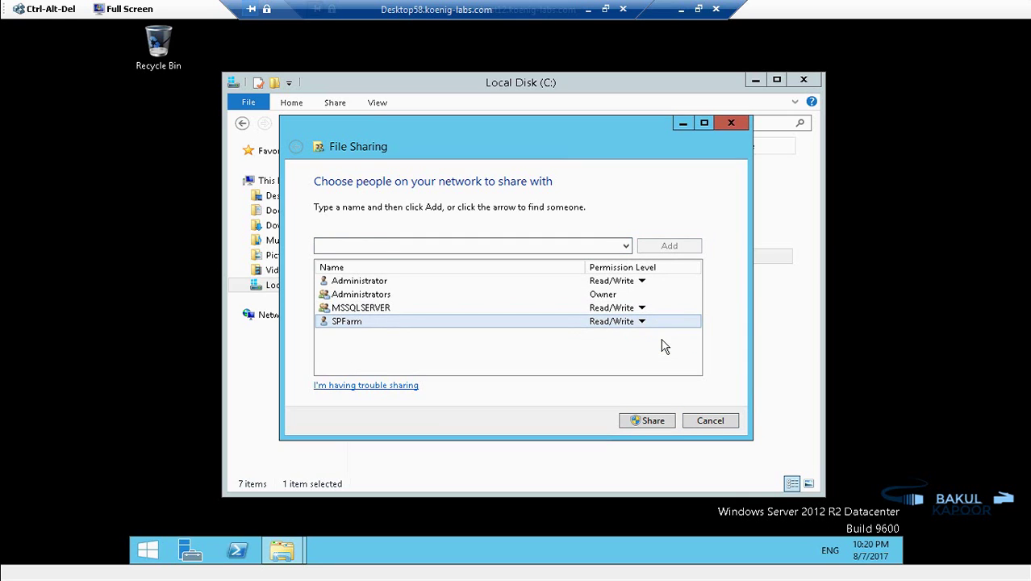
{"action": "left_click", "coordinate": [653, 423]}
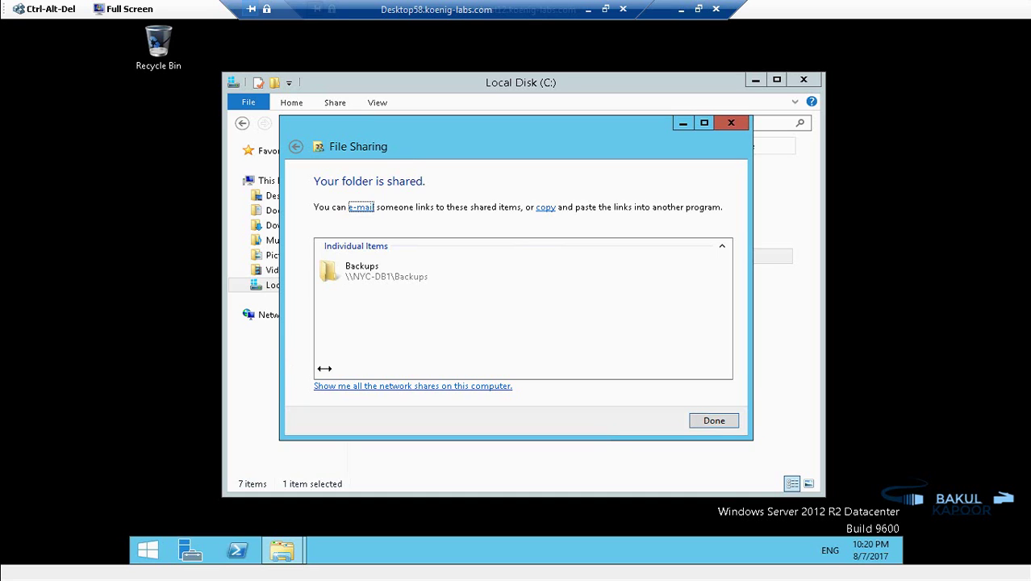
Step: Dismiss the sharing confirmation and switch from NYC-DB1 to the NYC-SP1 virtual machine
{"action": "left_click", "coordinate": [725, 423]}
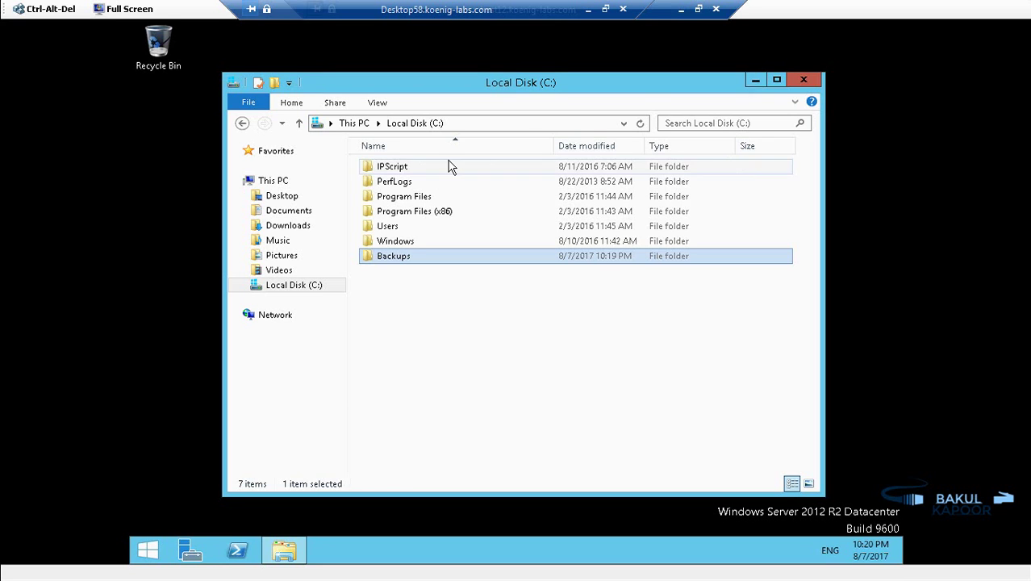
{"action": "left_click", "coordinate": [681, 9]}
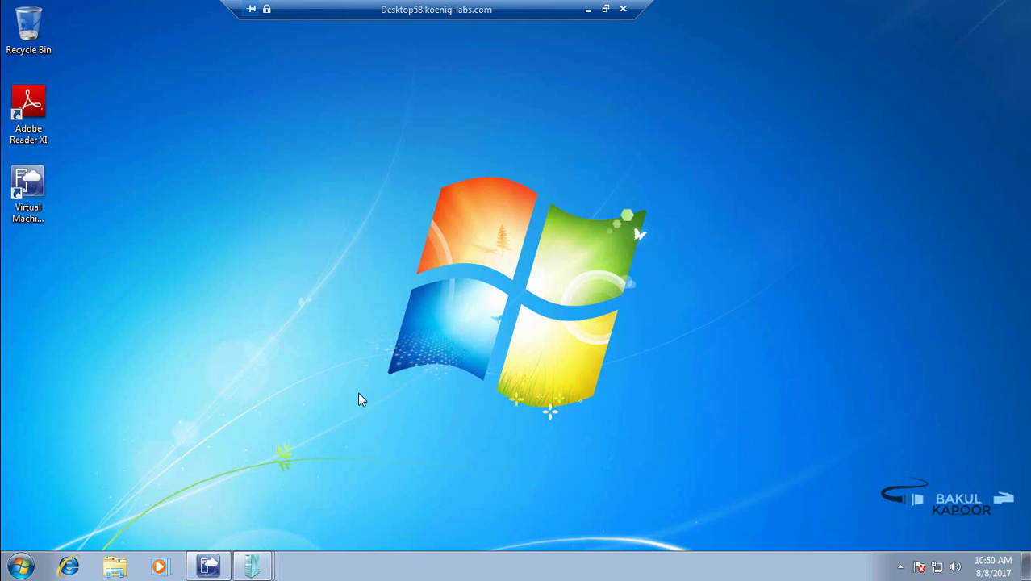
{"action": "left_click", "coordinate": [253, 566]}
{"action": "left_click", "coordinate": [289, 531]}
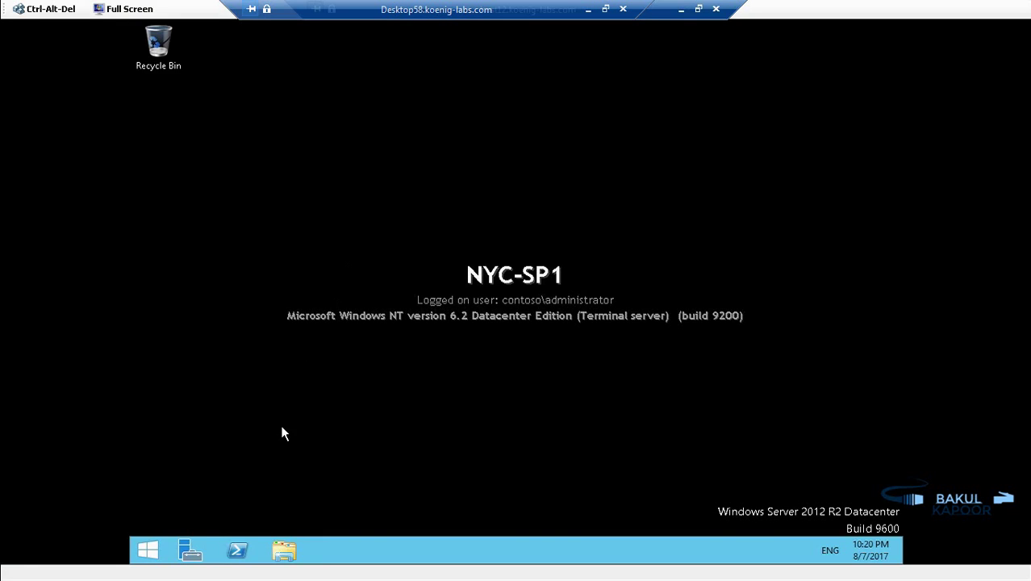
Step: Search Start for 'centra' and launch SharePoint 2016 Central Administration
{"action": "key", "text": "super"}
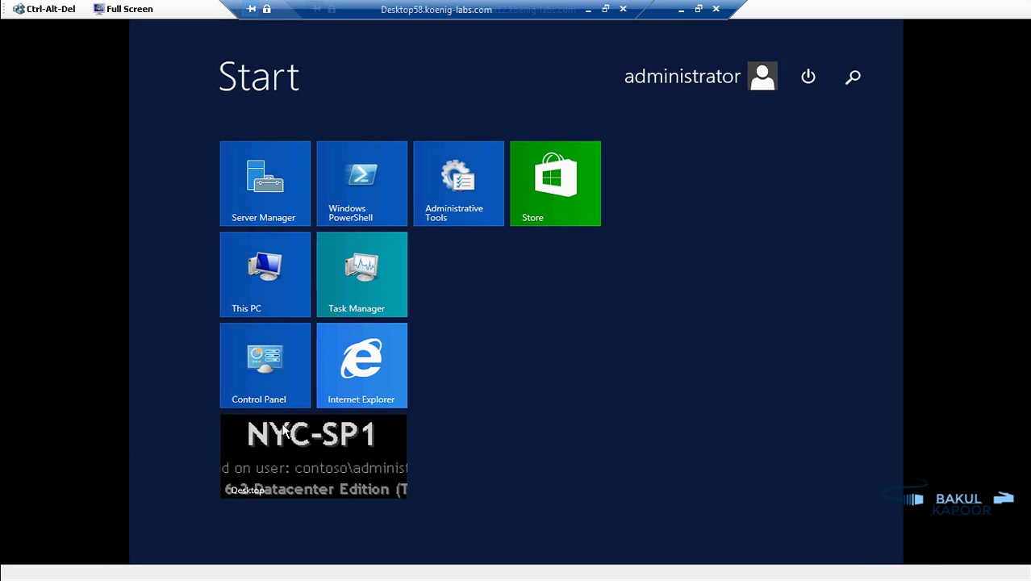
{"action": "type", "text": "central Administration"}
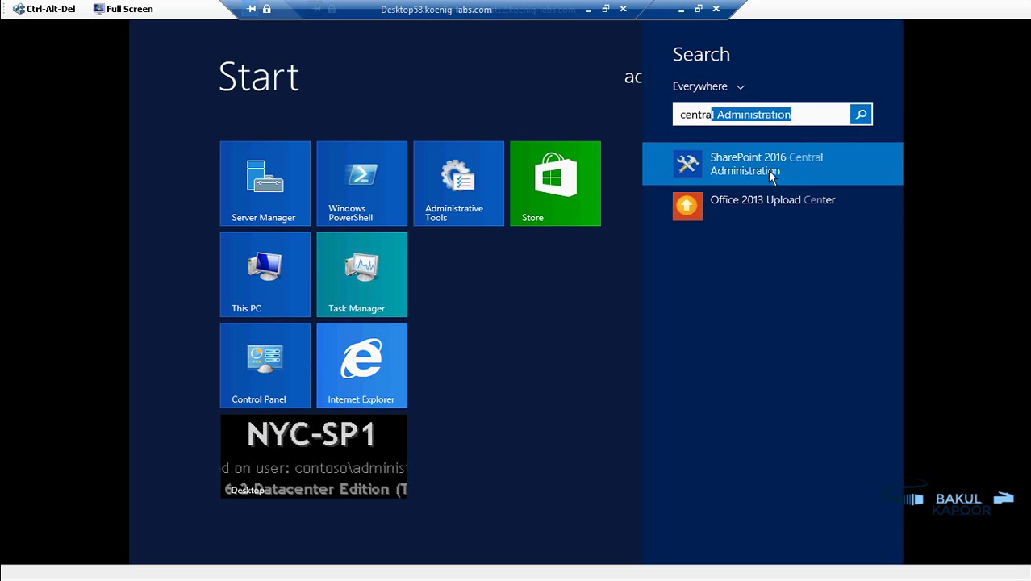
{"action": "left_click", "coordinate": [766, 166]}
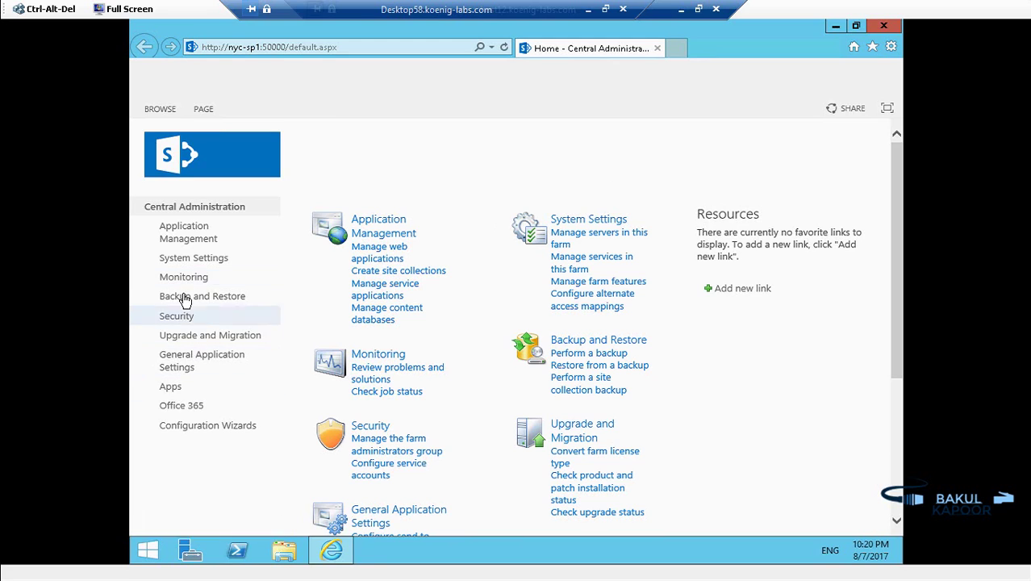
Step: Go to Backup and Restore and open Configure backup settings, showing 3 backup and 3 restore threads
{"action": "left_click", "coordinate": [184, 297]}
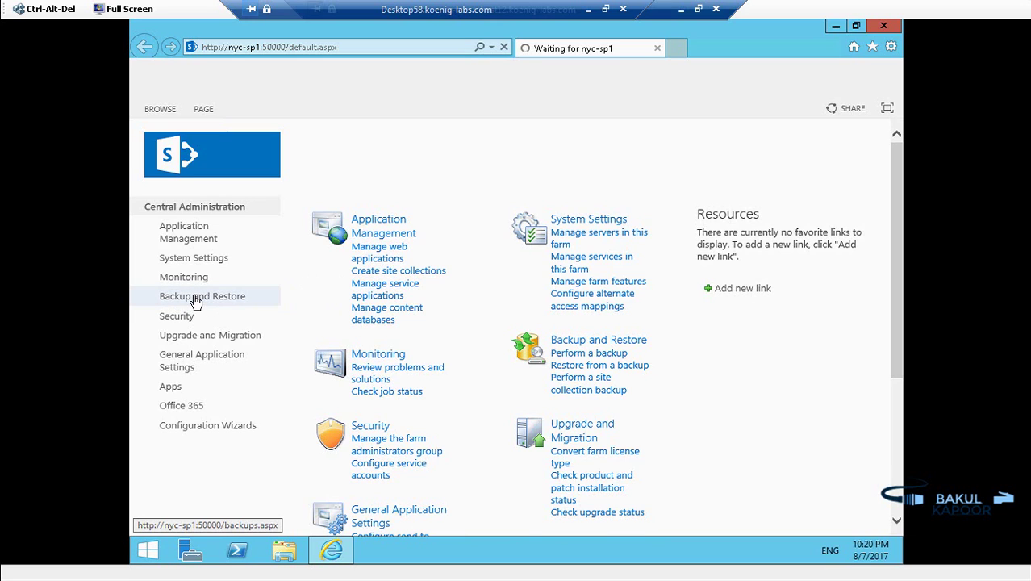
{"action": "left_click", "coordinate": [195, 301]}
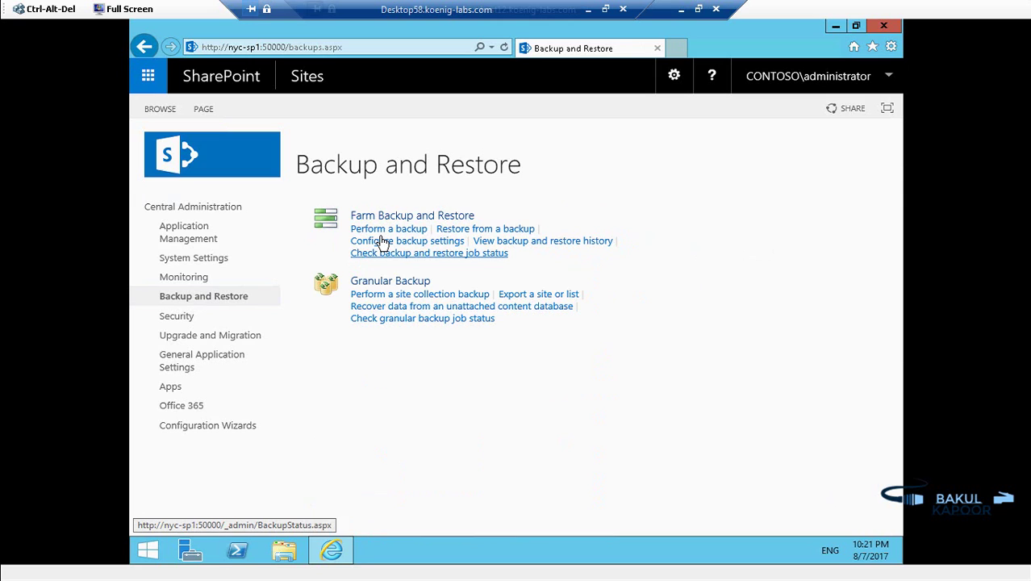
{"action": "left_click", "coordinate": [382, 242]}
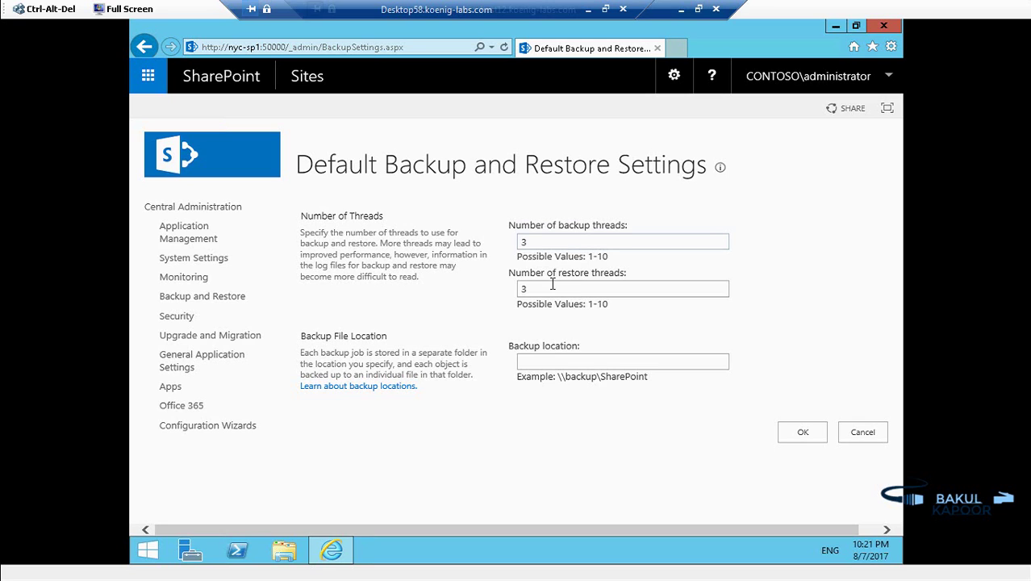
Step: Enter \\nyc-DB1\backups as the backup location and save the default settings
{"action": "left_click", "coordinate": [536, 359]}
{"action": "type", "text": "\\\\nyc-DB1\\"}
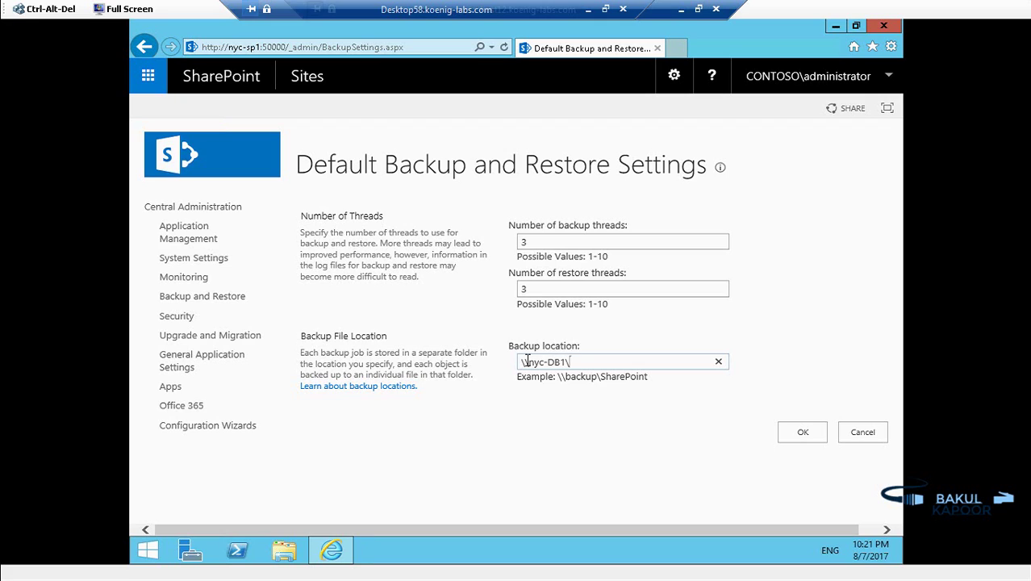
{"action": "type", "text": "backups"}
{"action": "left_click", "coordinate": [712, 435]}
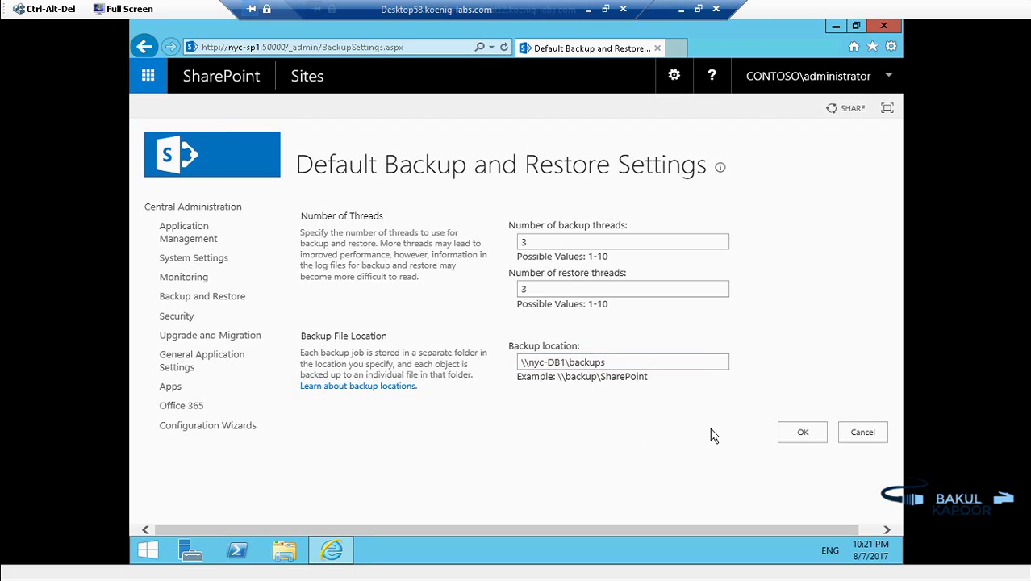
{"action": "left_click", "coordinate": [799, 436]}
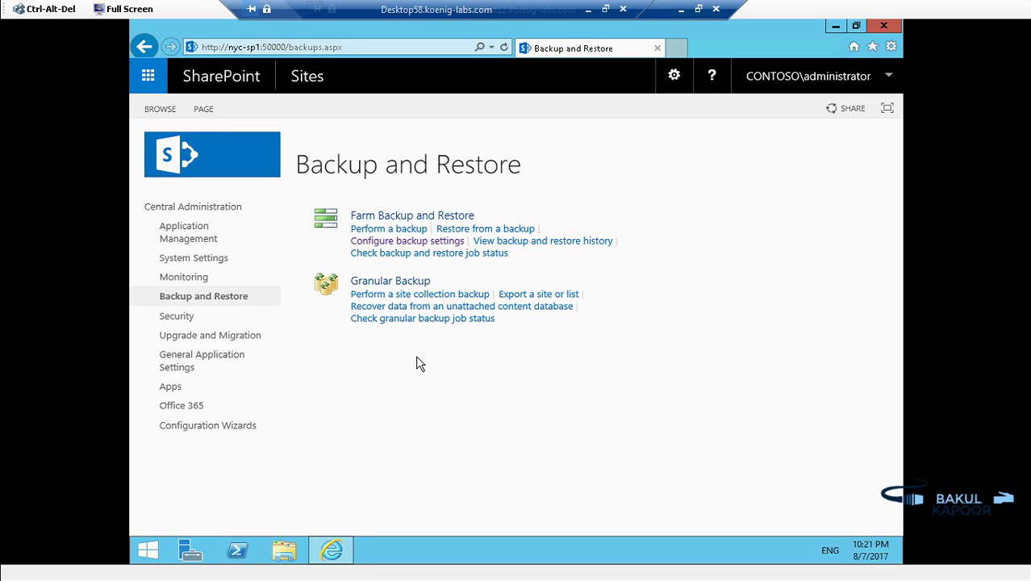
Step: Start a farm backup, tick Shared Services in the component list and continue to Step 2
{"action": "left_click", "coordinate": [405, 229]}
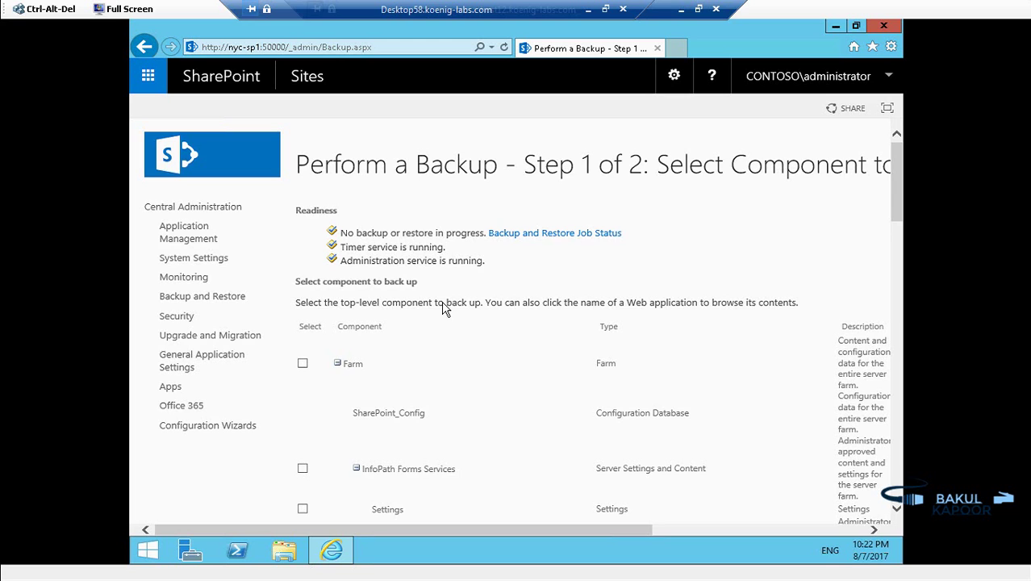
{"action": "scroll", "coordinate": [443, 309], "scroll_direction": "down", "scroll_amount": 5}
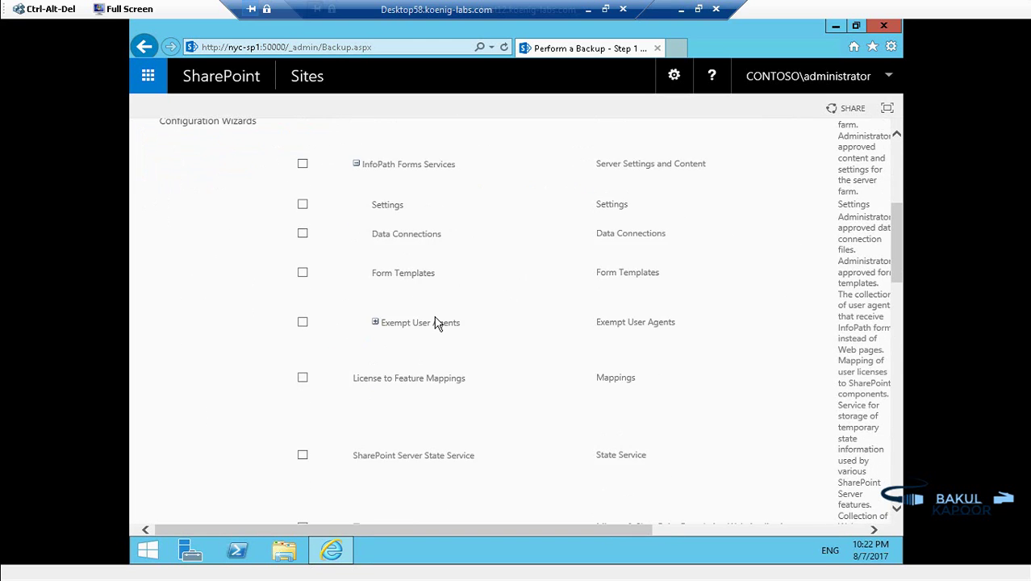
{"action": "scroll", "coordinate": [435, 321], "scroll_direction": "down", "scroll_amount": 5}
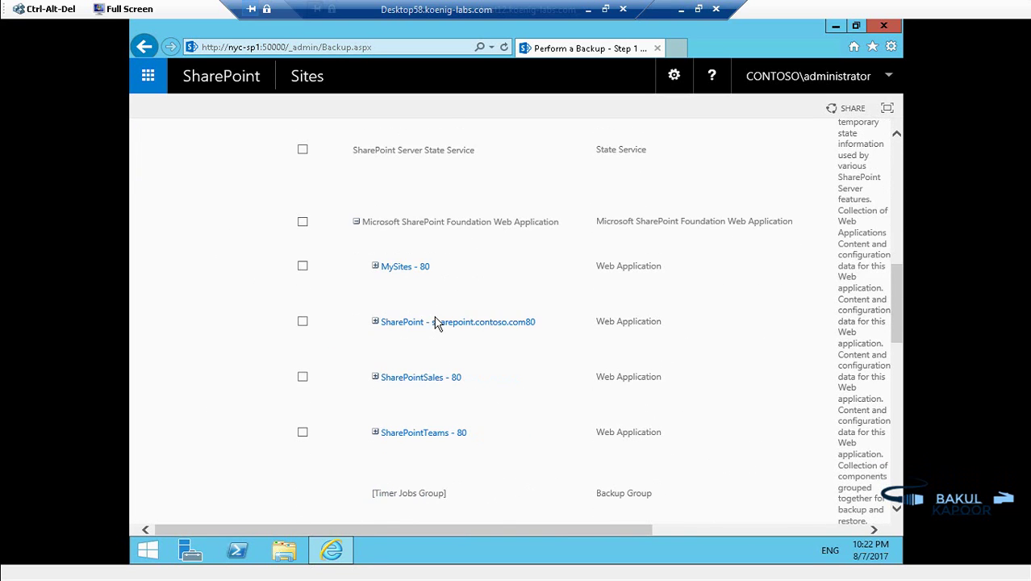
{"action": "scroll", "coordinate": [436, 321], "scroll_direction": "down", "scroll_amount": 5}
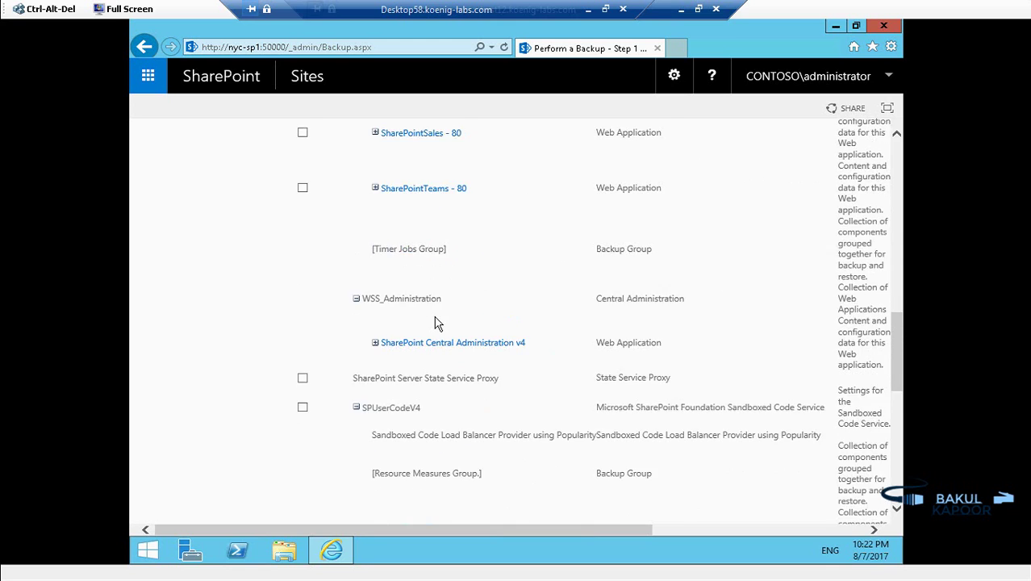
{"action": "scroll", "coordinate": [436, 323], "scroll_direction": "down", "scroll_amount": 1}
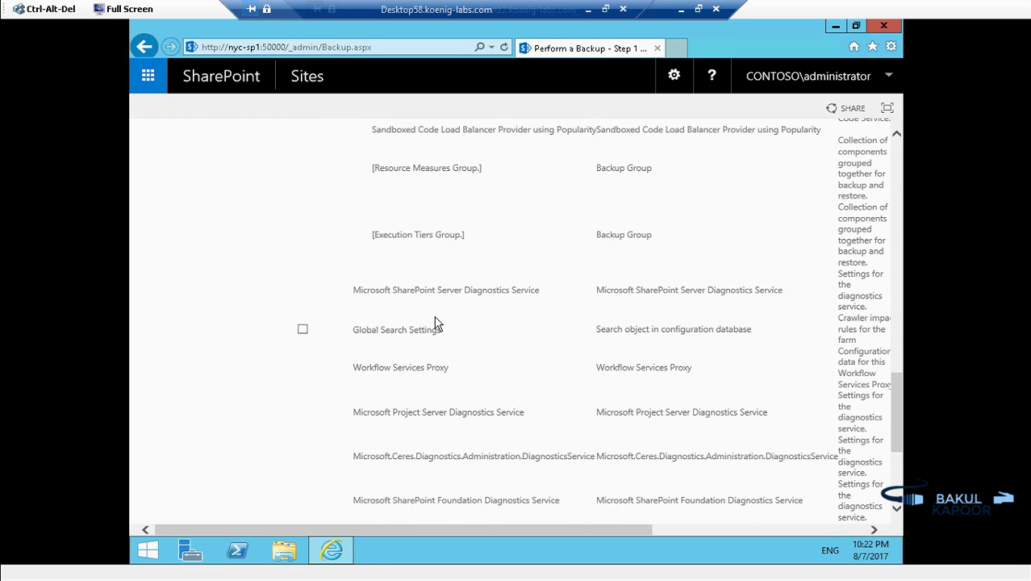
{"action": "scroll", "coordinate": [435, 323], "scroll_direction": "down", "scroll_amount": 3}
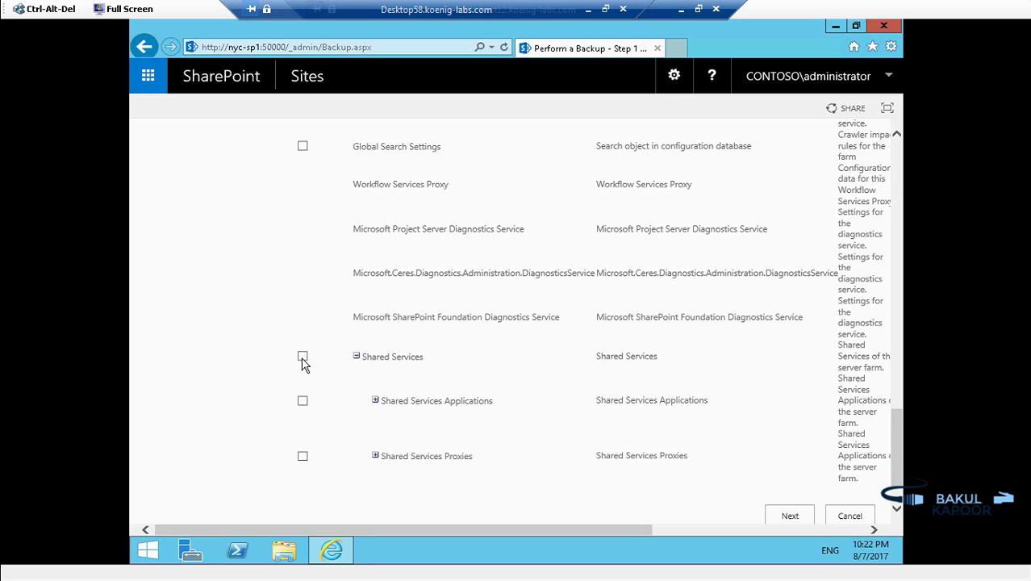
{"action": "left_click", "coordinate": [303, 357]}
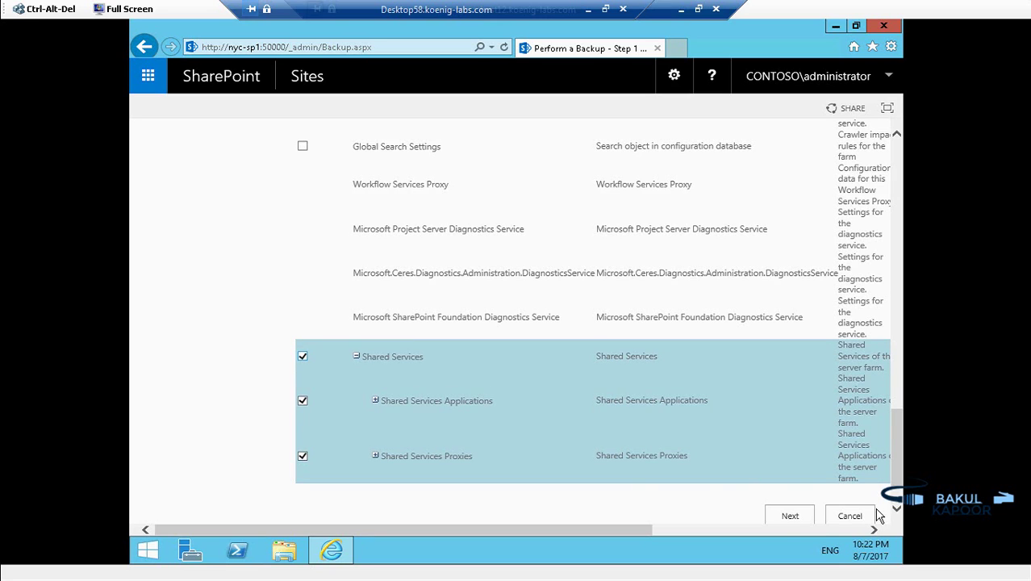
{"action": "left_click", "coordinate": [789, 516]}
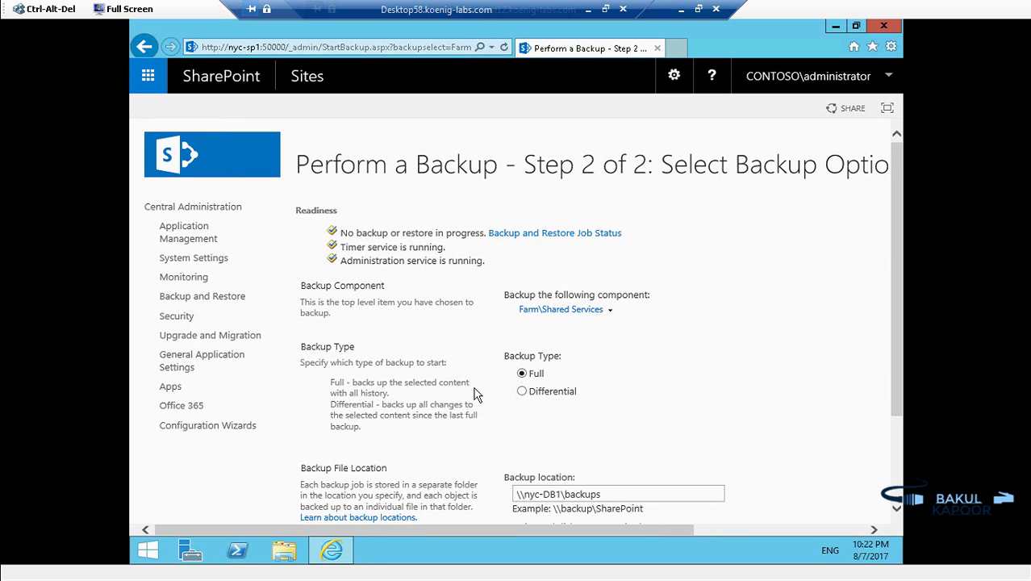
Step: Keep Backup Type Full and launch the Farm\Shared Services backup to \\nyc-DB1\backups
{"action": "scroll", "coordinate": [484, 387], "scroll_direction": "down", "scroll_amount": 3}
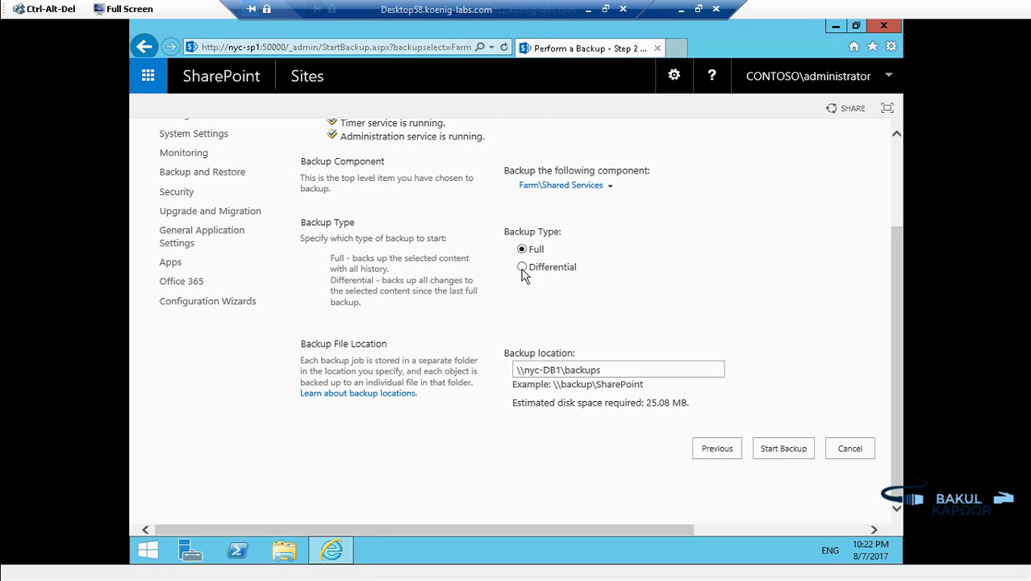
{"action": "left_click", "coordinate": [790, 453]}
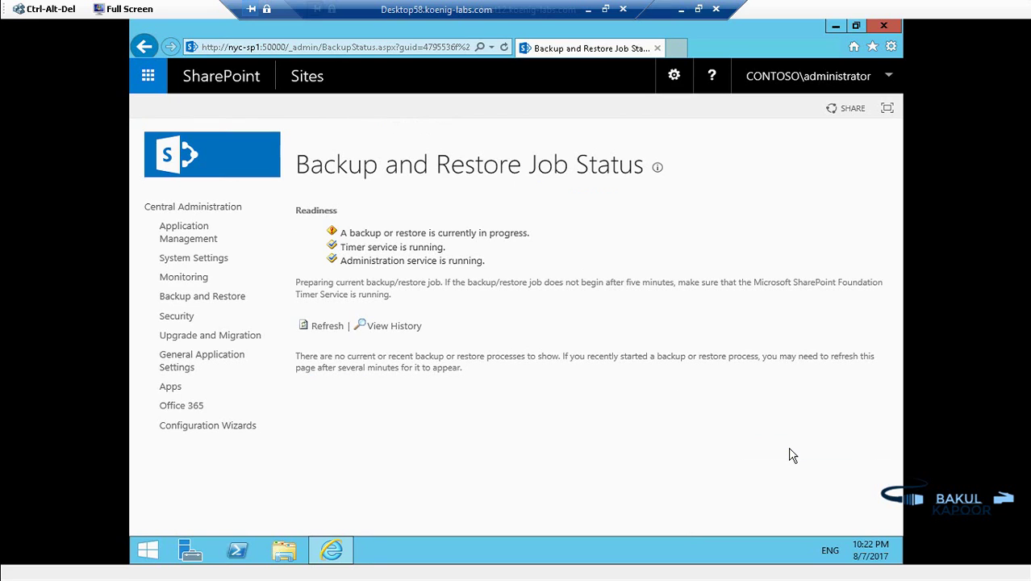
Step: Refresh the job status until the Shared Services backup shows Completed with 0 errors, then go to Application Management
{"action": "left_click", "coordinate": [326, 328]}
{"action": "left_click", "coordinate": [326, 327]}
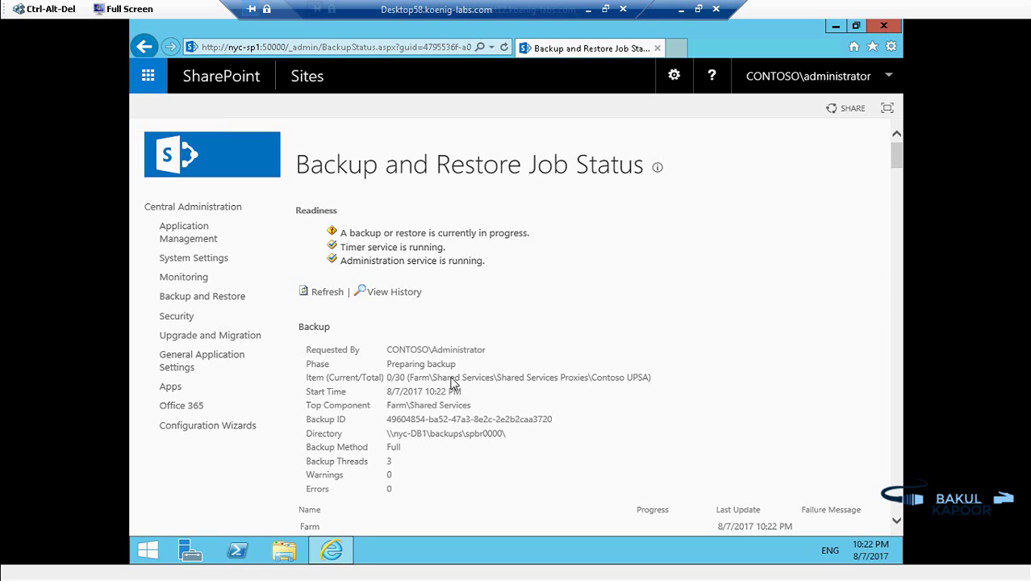
{"action": "scroll", "coordinate": [450, 386], "scroll_direction": "down", "scroll_amount": 5}
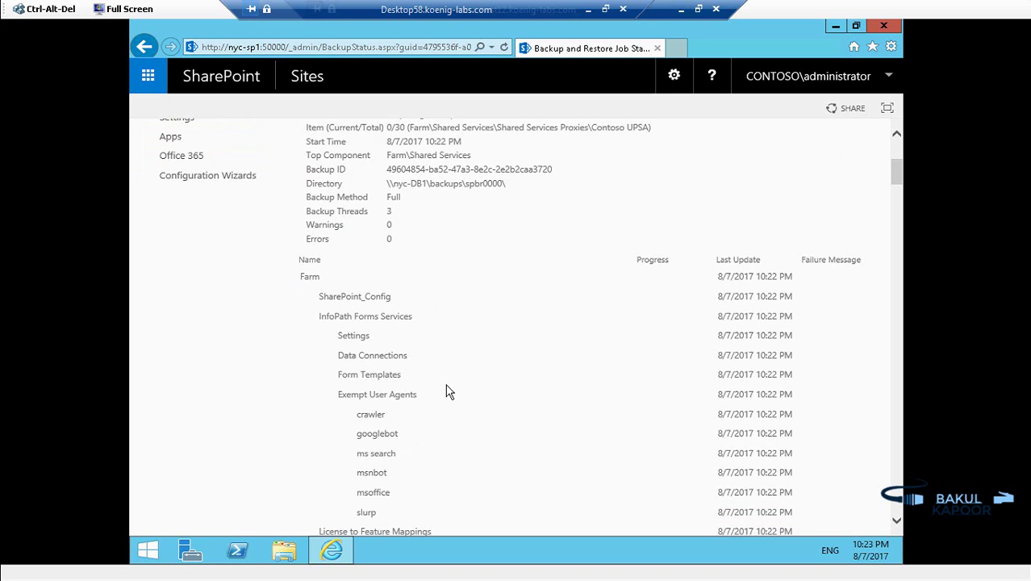
{"action": "scroll", "coordinate": [450, 391], "scroll_direction": "down", "scroll_amount": 10}
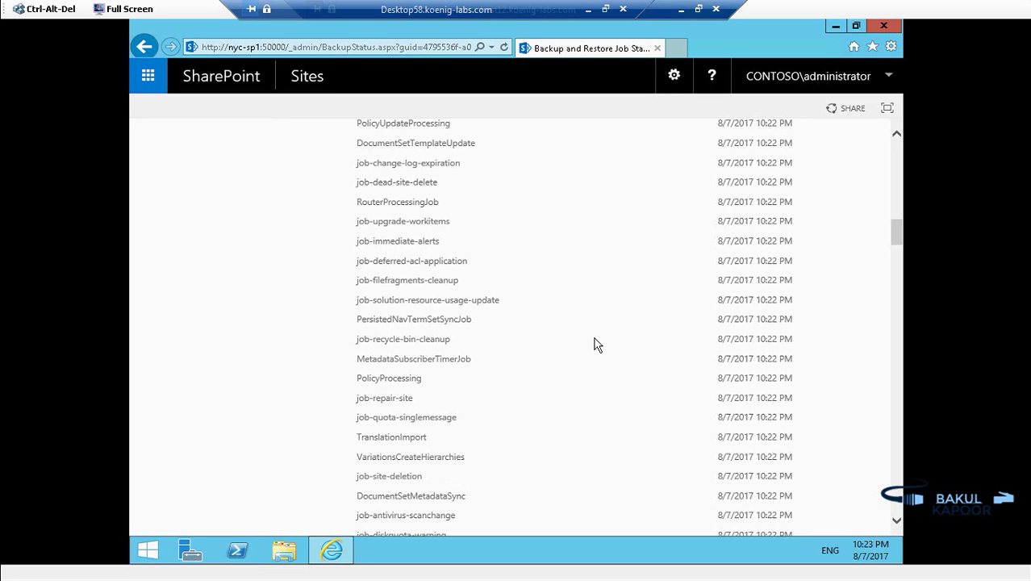
{"action": "left_click_drag", "start_coordinate": [894, 233], "coordinate": [894, 159]}
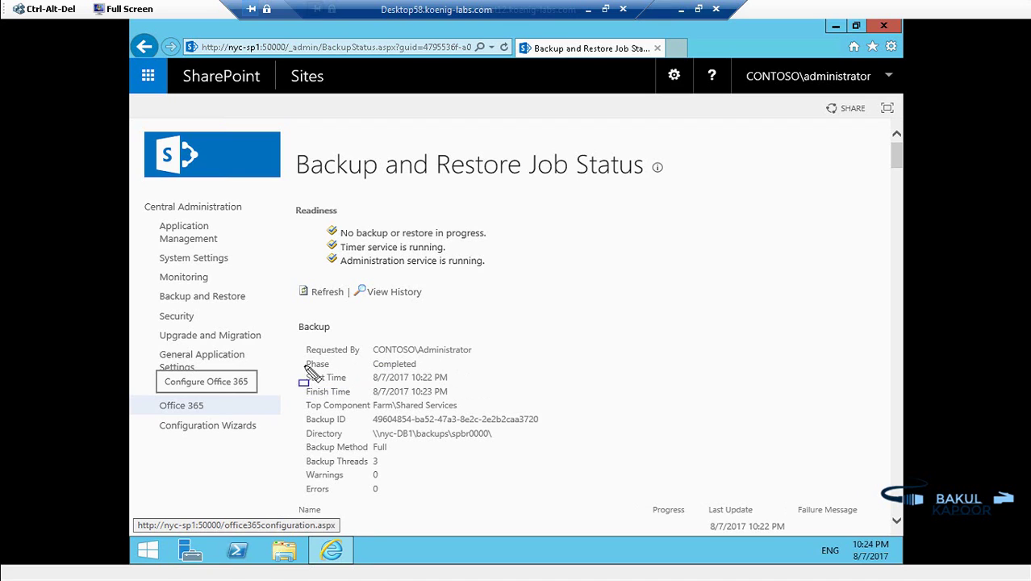
{"action": "left_click_drag", "start_coordinate": [300, 358], "coordinate": [436, 373]}
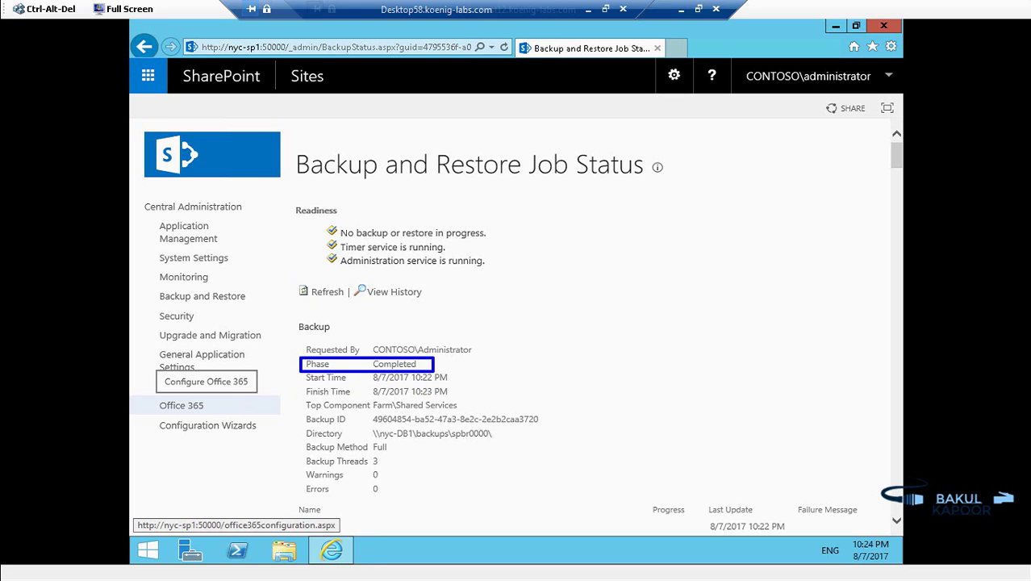
{"action": "key", "text": "Escape"}
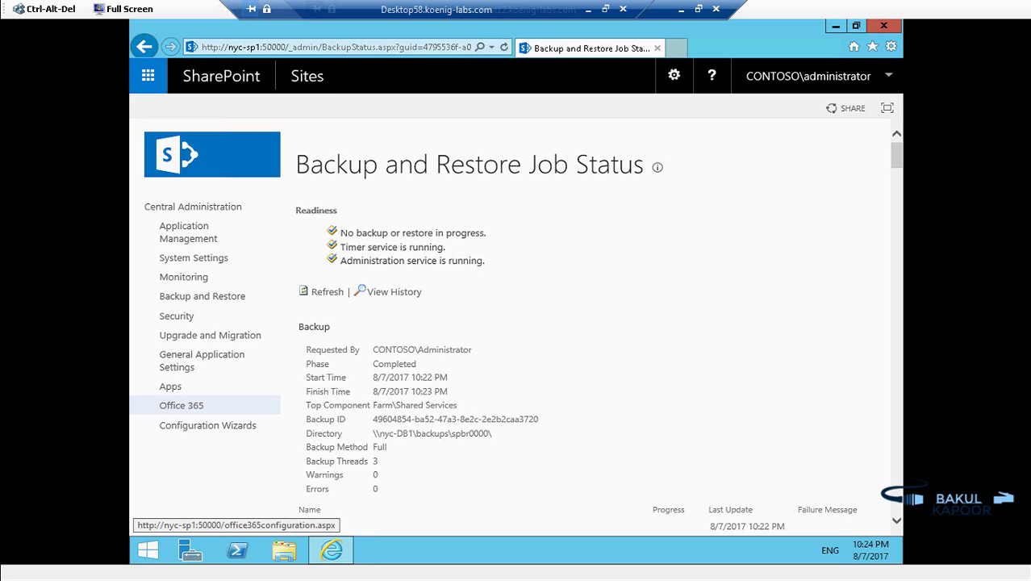
{"action": "left_click", "coordinate": [188, 231]}
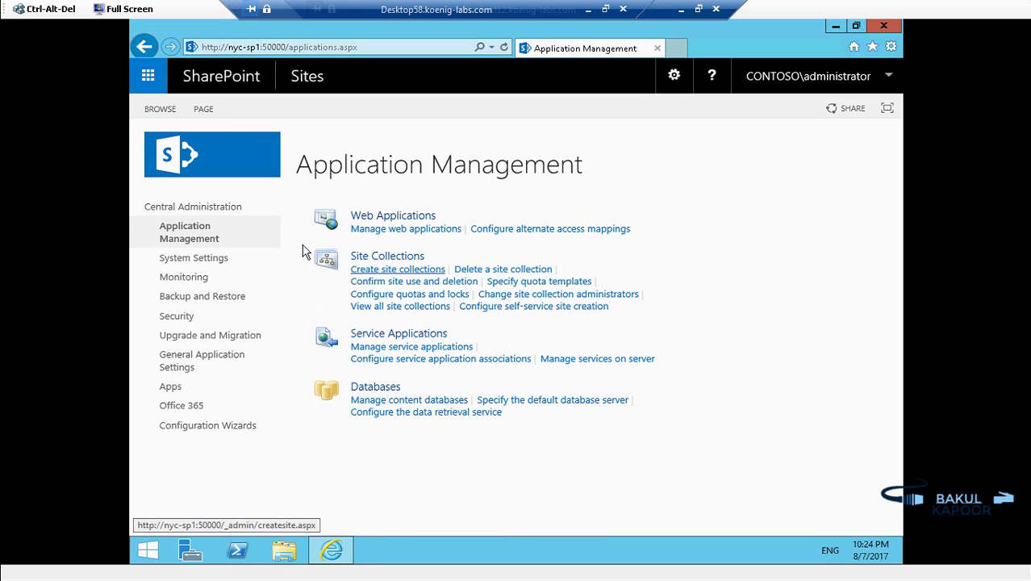
Step: Open Manage service applications and select the Contoso UPSA row
{"action": "left_click", "coordinate": [424, 350]}
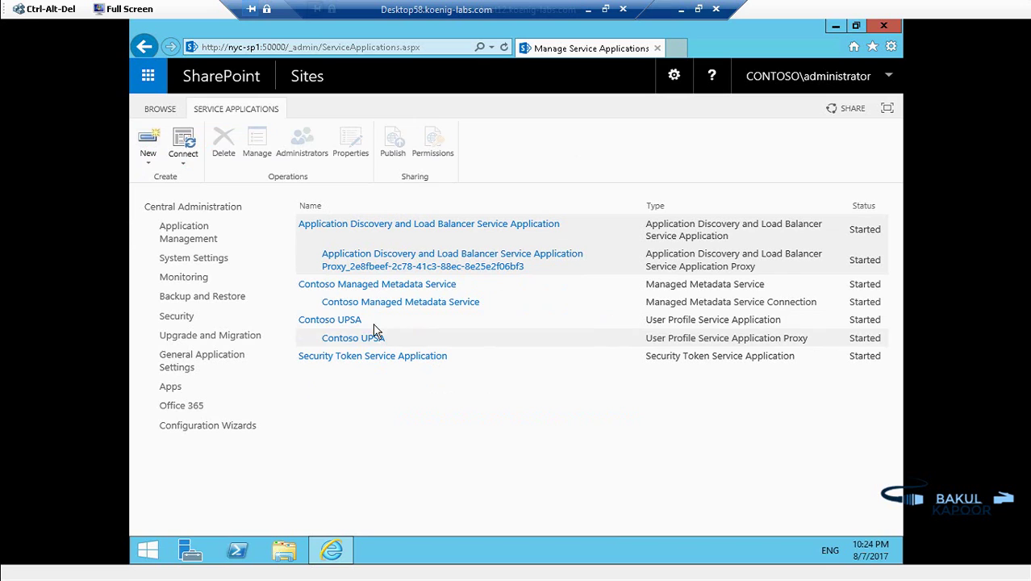
{"action": "left_click", "coordinate": [371, 321]}
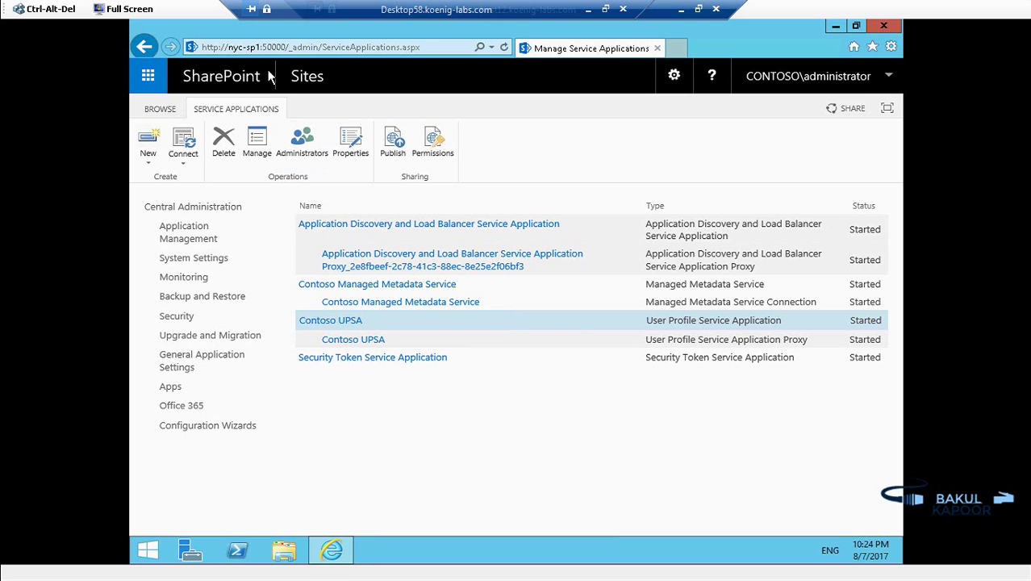
Step: Delete the Contoso UPSA service application along with its associated data, confirming the deletion
{"action": "left_click", "coordinate": [224, 142]}
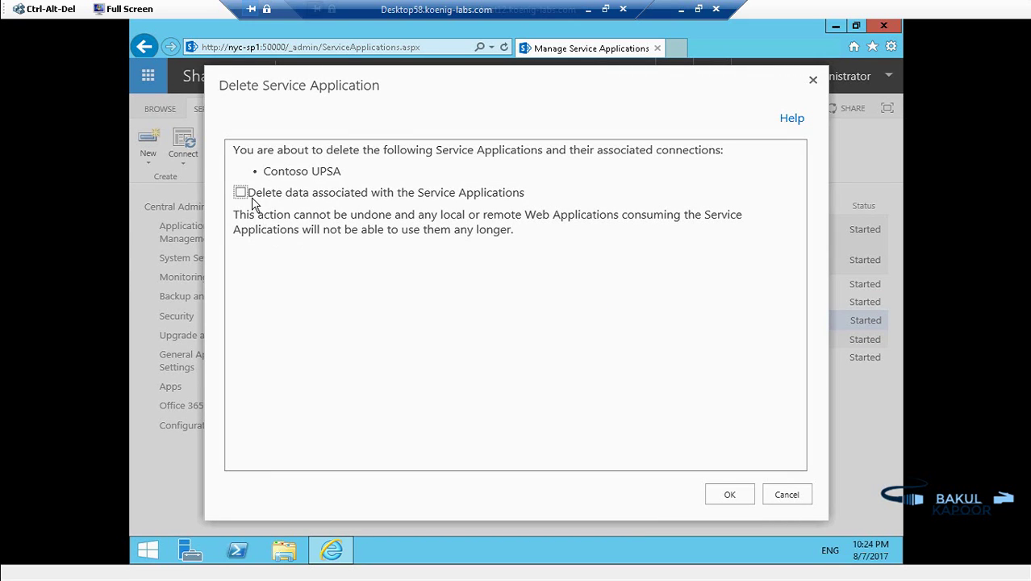
{"action": "left_click", "coordinate": [241, 193]}
{"action": "left_click", "coordinate": [730, 494]}
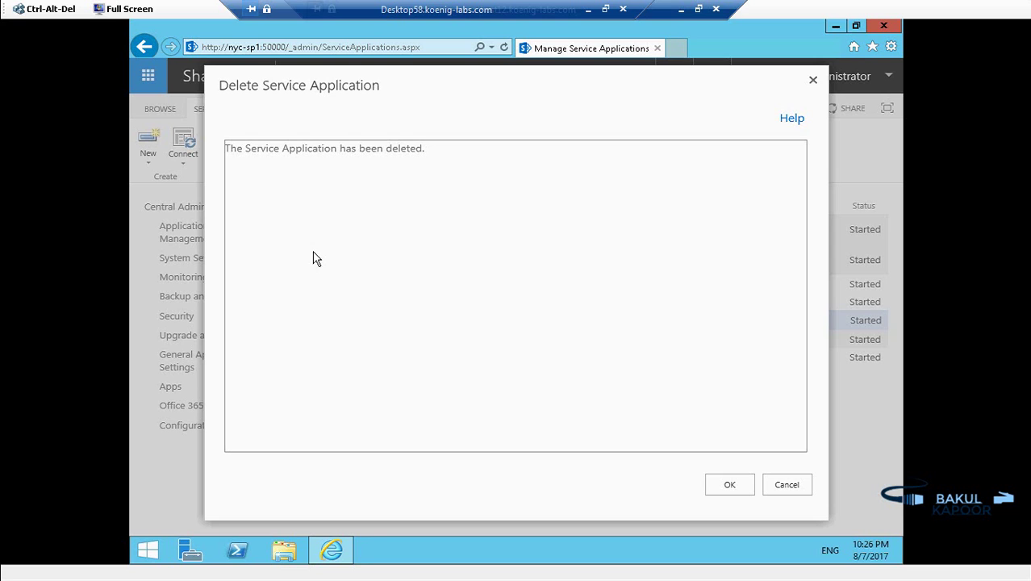
{"action": "left_click", "coordinate": [726, 487]}
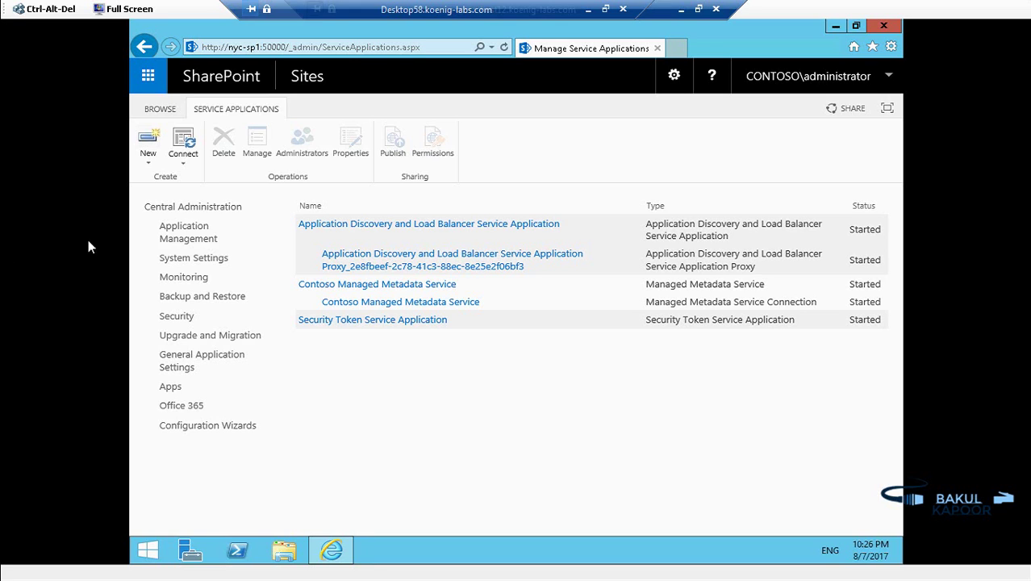
Step: Pick the 10:23 PM Farm\Shared Services full backup as the source for a restore
{"action": "left_click", "coordinate": [231, 297]}
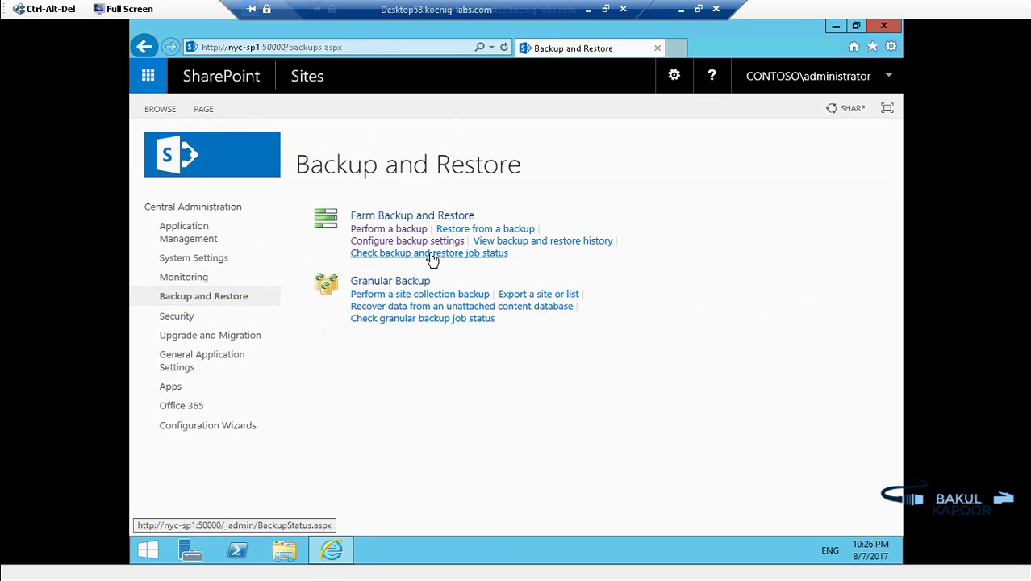
{"action": "left_click", "coordinate": [497, 229]}
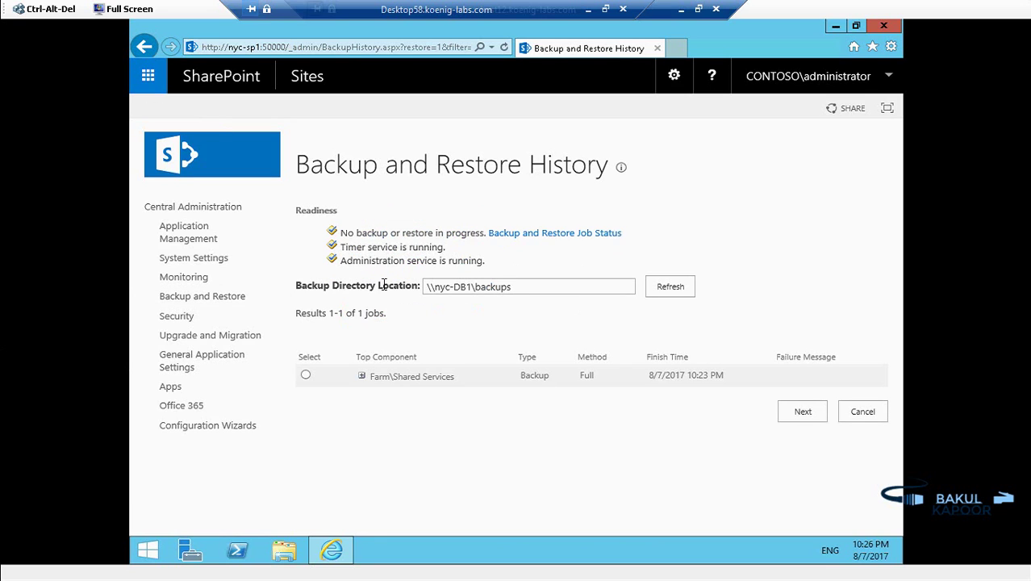
{"action": "left_click", "coordinate": [305, 374]}
{"action": "left_click", "coordinate": [362, 380]}
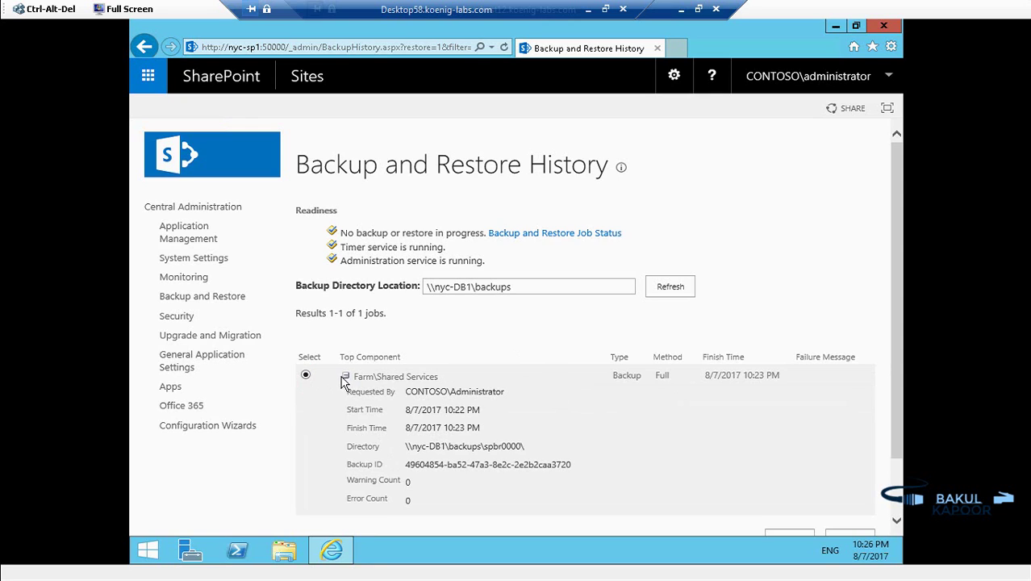
{"action": "left_click", "coordinate": [347, 378]}
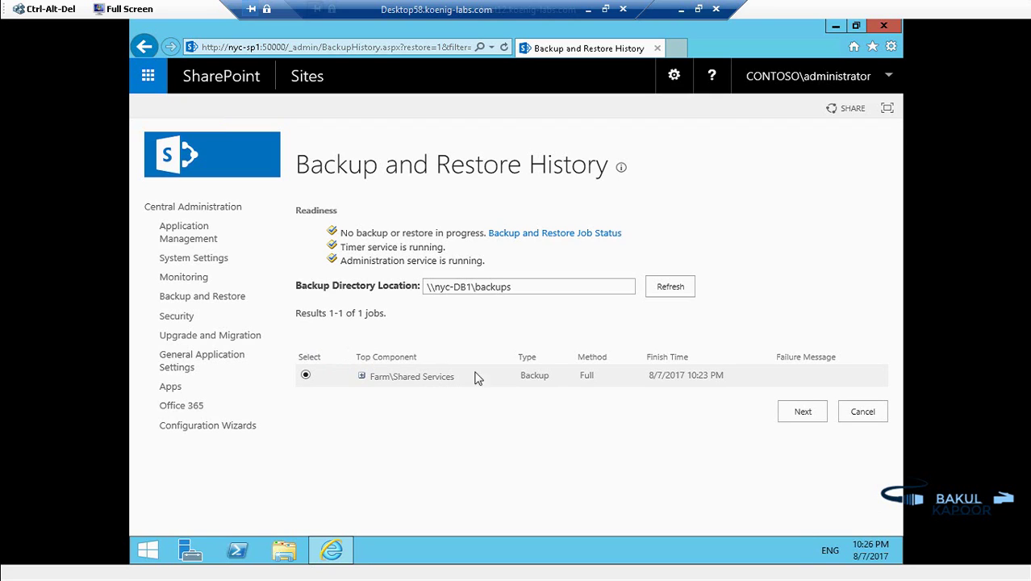
{"action": "left_click", "coordinate": [809, 415]}
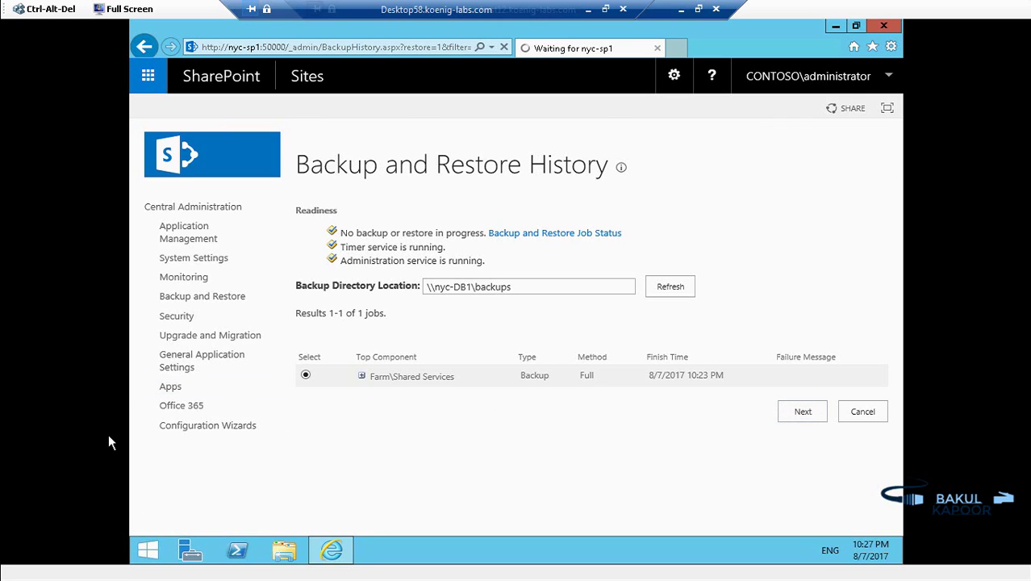
Step: Tick Contoso UPSA under Shared Services Applications as the component to restore
{"action": "scroll", "coordinate": [454, 340], "scroll_direction": "down", "scroll_amount": 3}
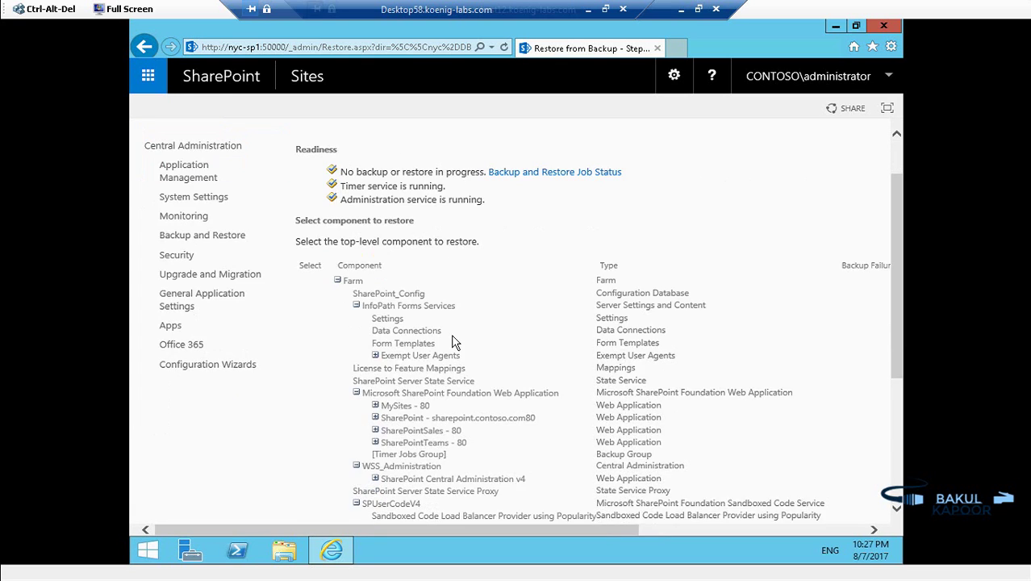
{"action": "scroll", "coordinate": [453, 333], "scroll_direction": "down", "scroll_amount": 1}
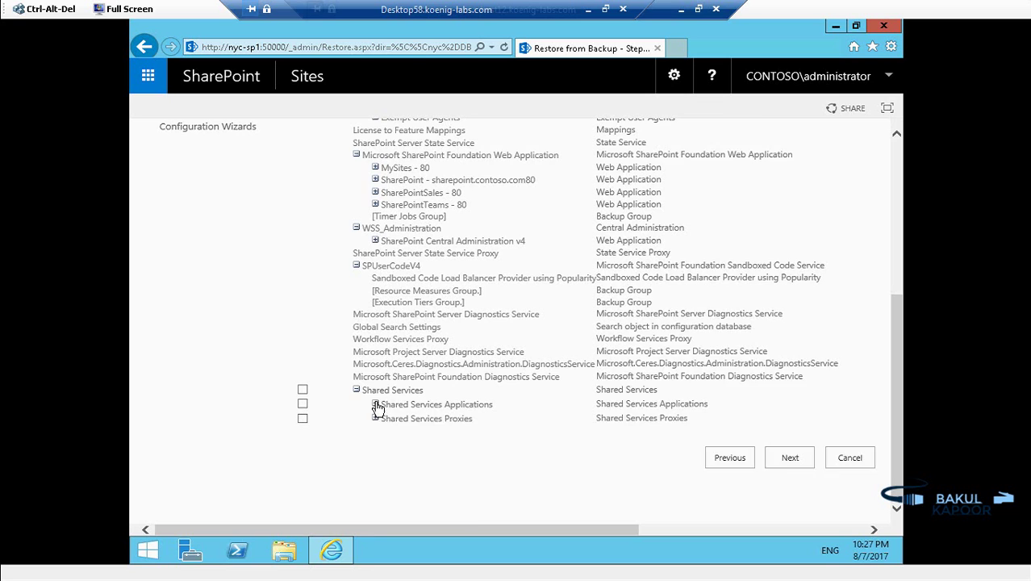
{"action": "left_click", "coordinate": [375, 404]}
{"action": "scroll", "coordinate": [470, 397], "scroll_direction": "down", "scroll_amount": 2}
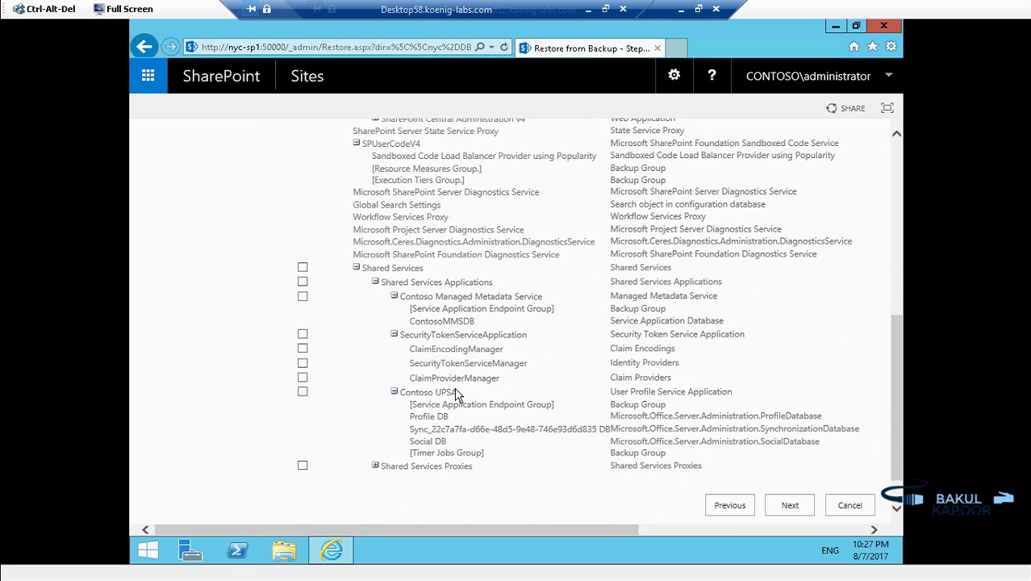
{"action": "left_click", "coordinate": [302, 392]}
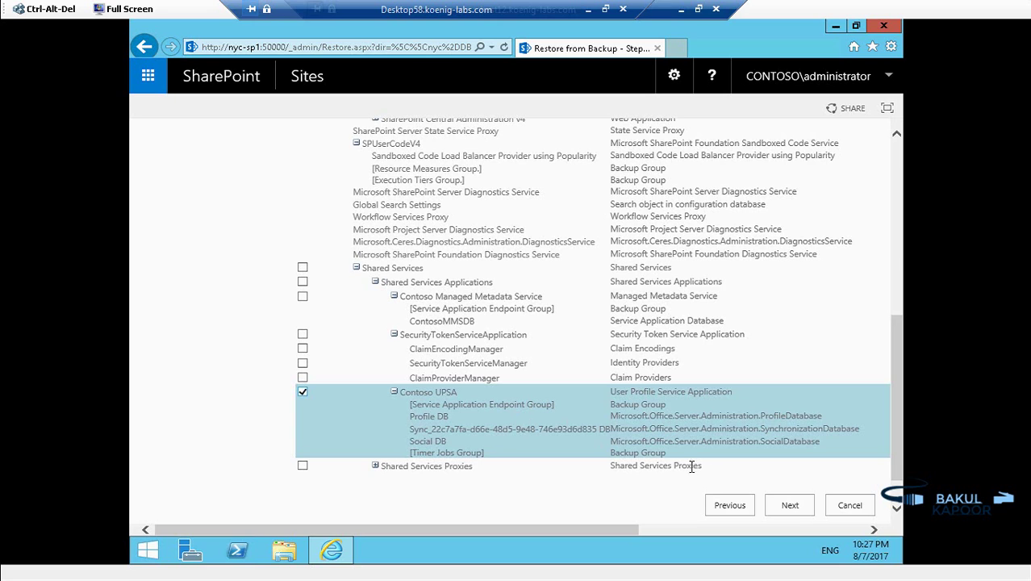
{"action": "left_click", "coordinate": [790, 505]}
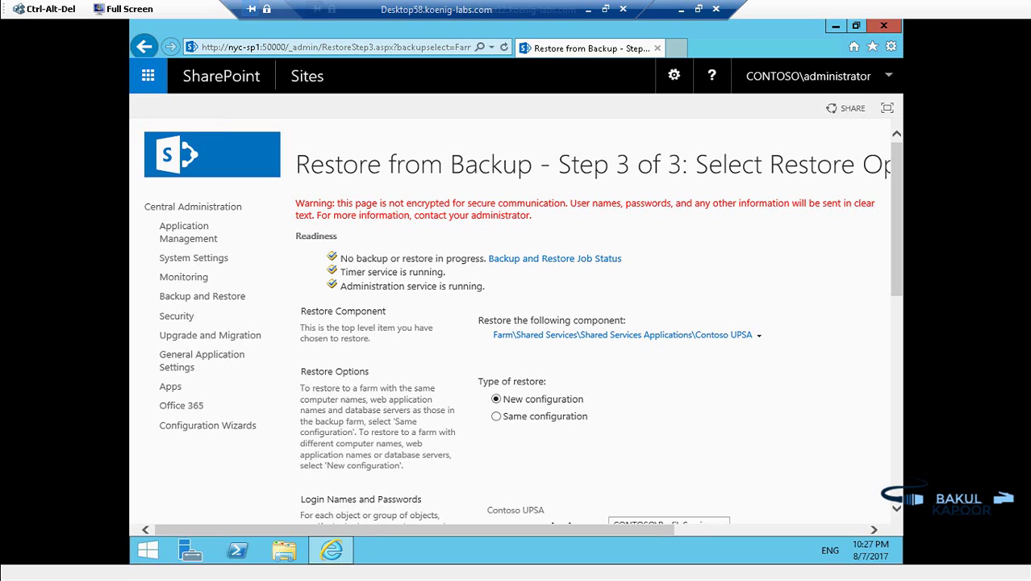
Step: Choose Same configuration for the Contoso UPSA restore, accepting the overwrite warning
{"action": "scroll", "coordinate": [528, 408], "scroll_direction": "down", "scroll_amount": 1}
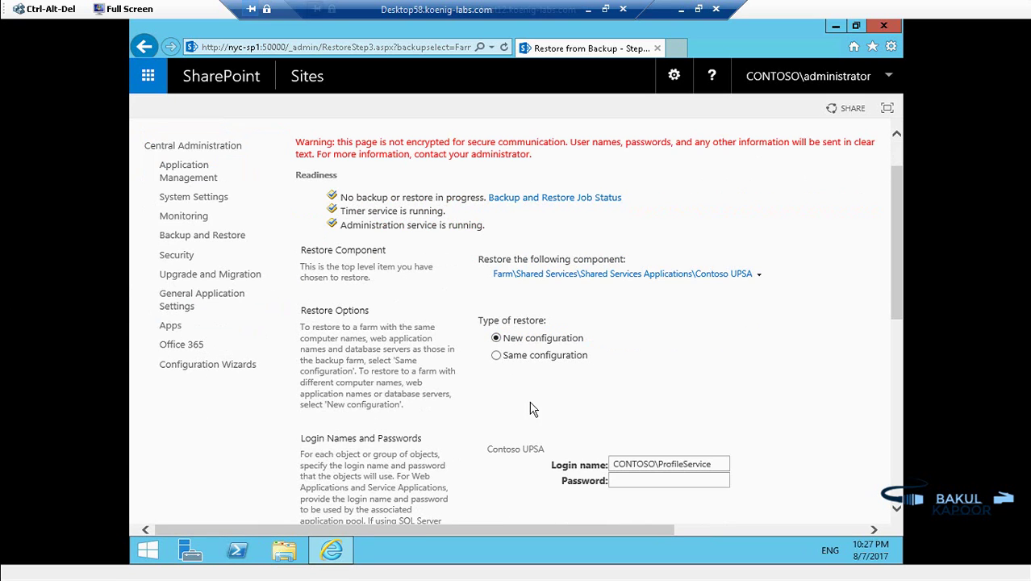
{"action": "left_click", "coordinate": [497, 356]}
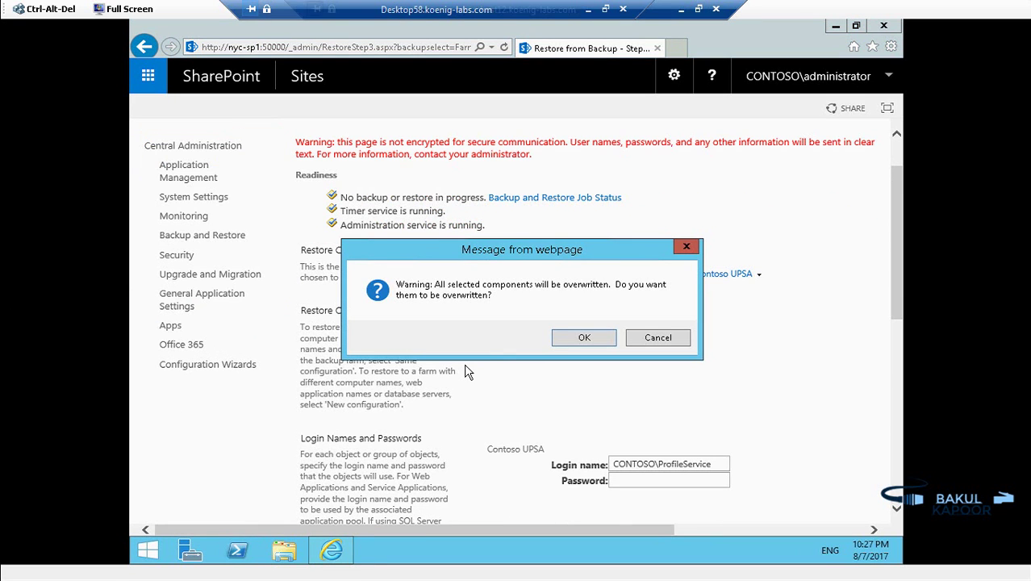
{"action": "left_click", "coordinate": [583, 338]}
Step: Enter the service account's password and start the restore
{"action": "scroll", "coordinate": [576, 355], "scroll_direction": "down", "scroll_amount": 2}
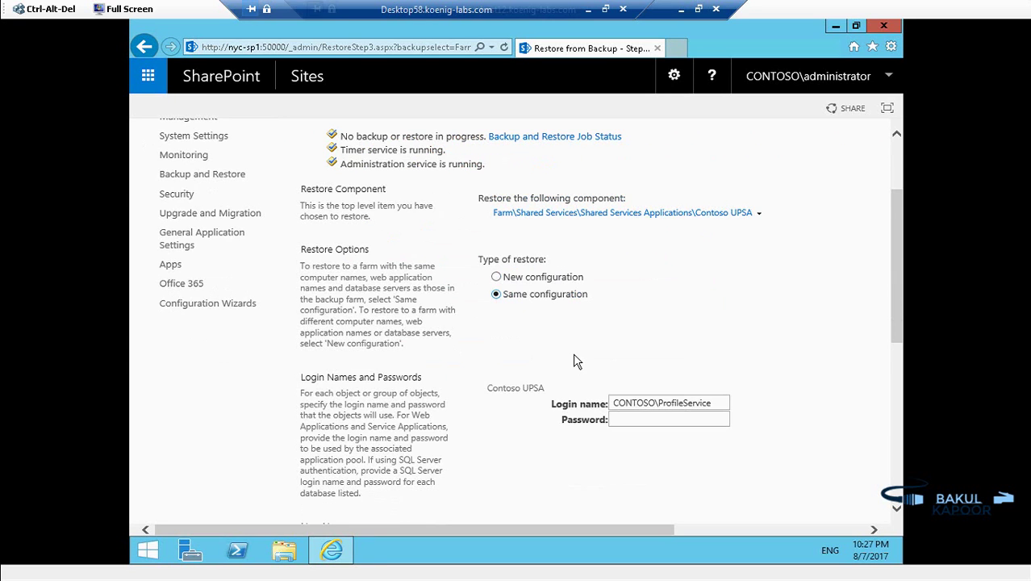
{"action": "left_click", "coordinate": [651, 356]}
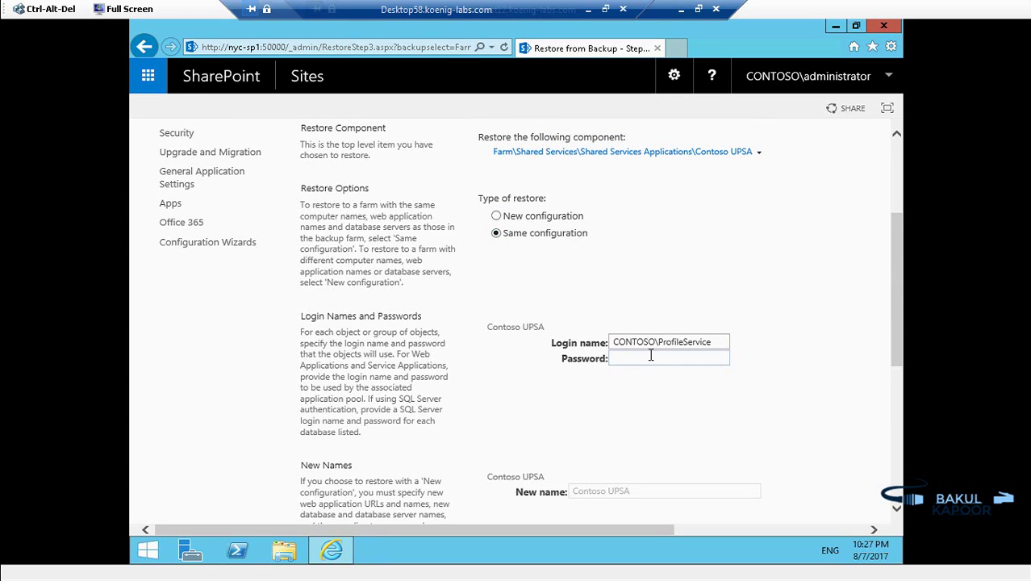
{"action": "type", "text": "Pa$$w0rd"}
{"action": "scroll", "coordinate": [626, 419], "scroll_direction": "down", "scroll_amount": 3}
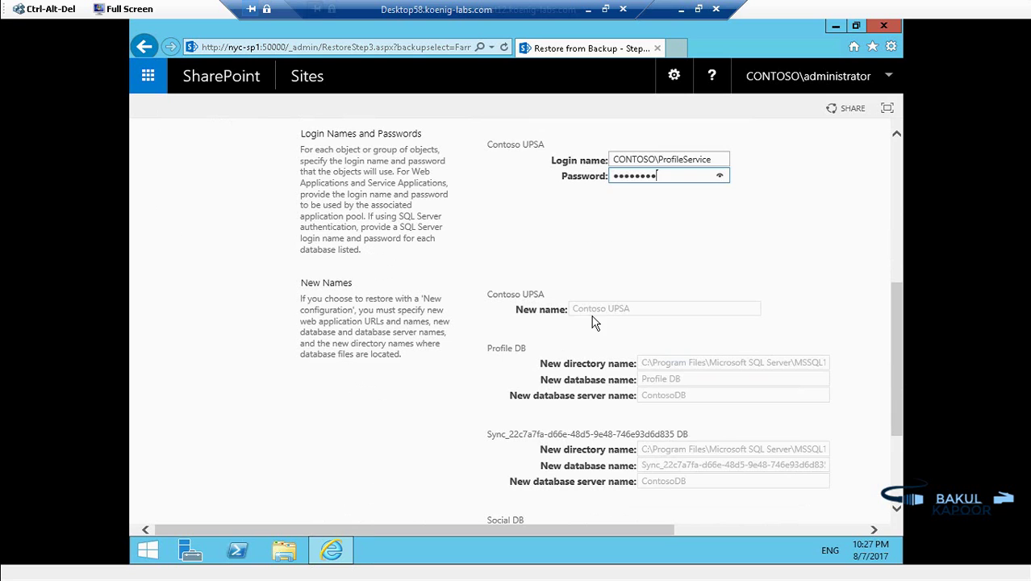
{"action": "left_click", "coordinate": [593, 321]}
{"action": "scroll", "coordinate": [509, 260], "scroll_direction": "up", "scroll_amount": 3}
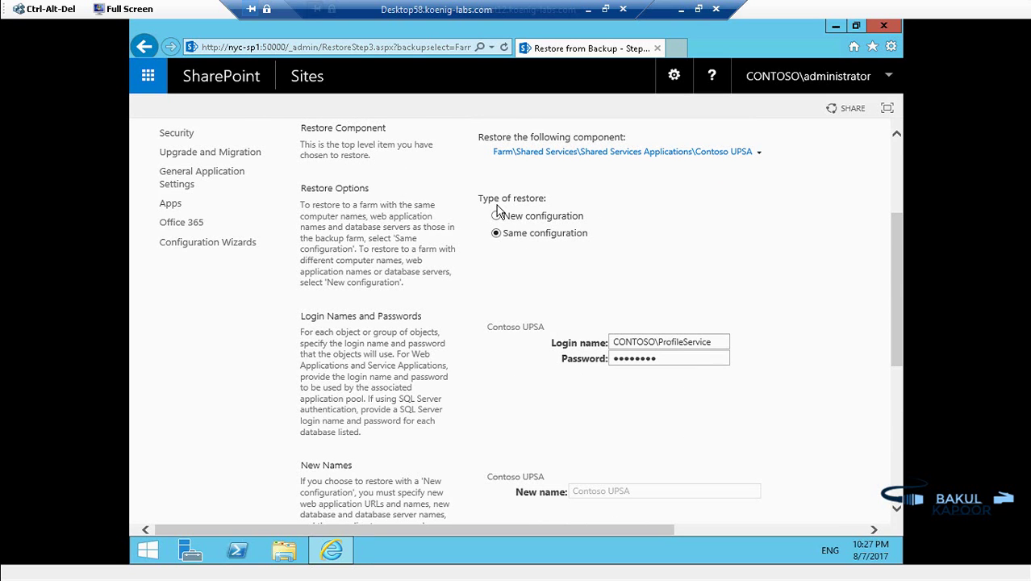
{"action": "scroll", "coordinate": [510, 314], "scroll_direction": "down", "scroll_amount": 3}
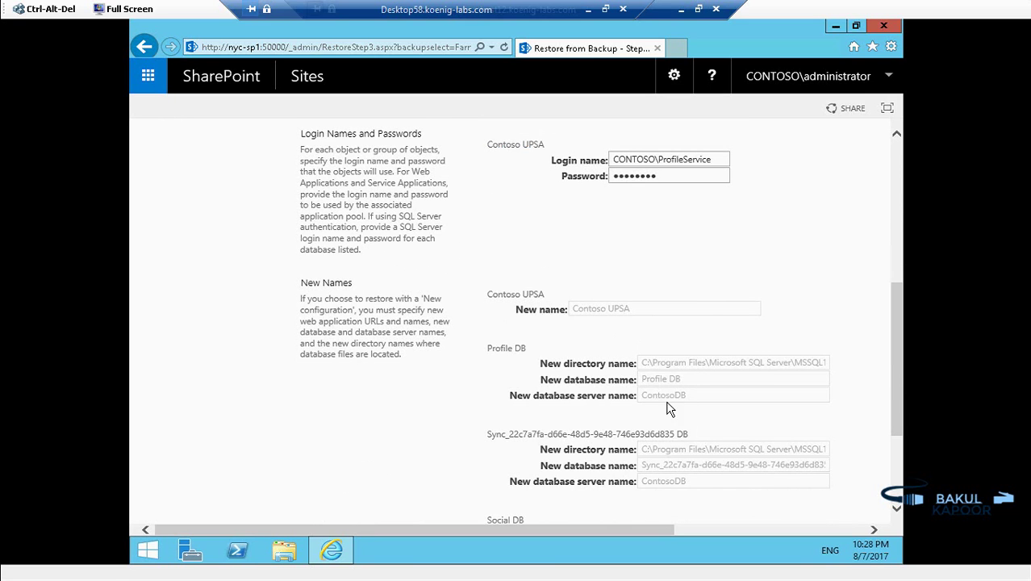
{"action": "scroll", "coordinate": [669, 409], "scroll_direction": "down", "scroll_amount": 3}
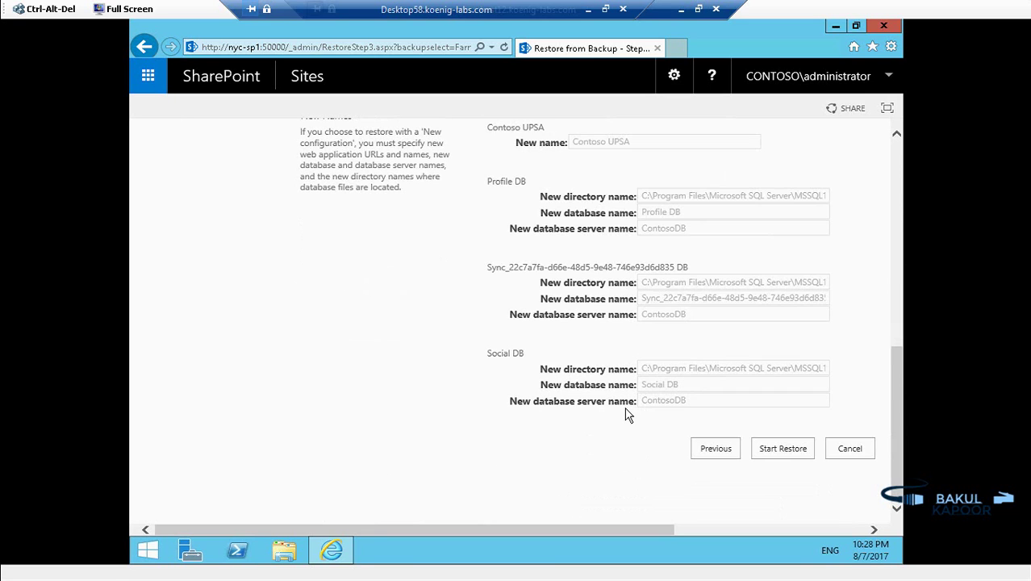
{"action": "left_click", "coordinate": [784, 451]}
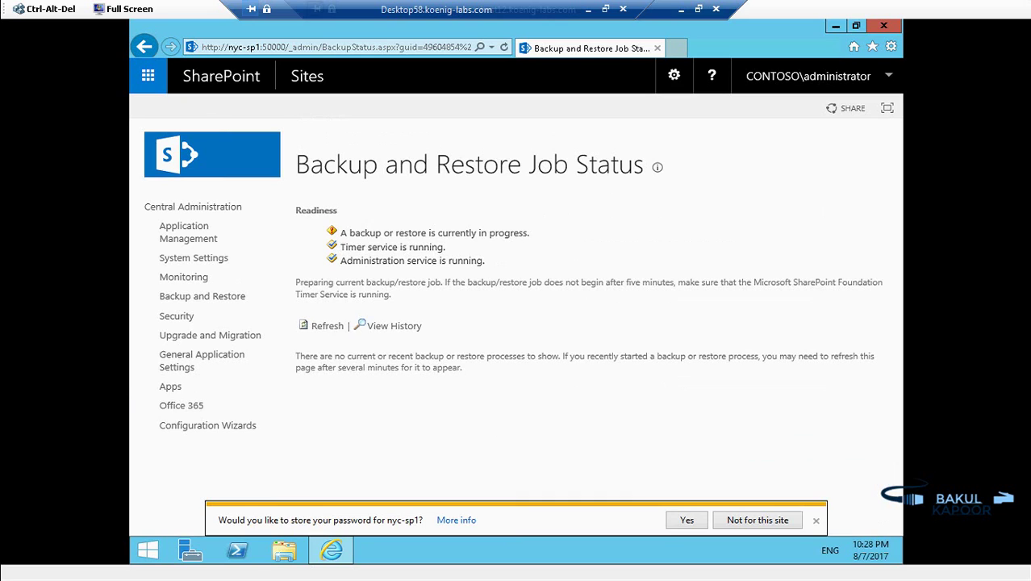
Step: Refresh the job status until the Contoso UPSA restore reaches the Completing restore phase
{"action": "left_click", "coordinate": [326, 327]}
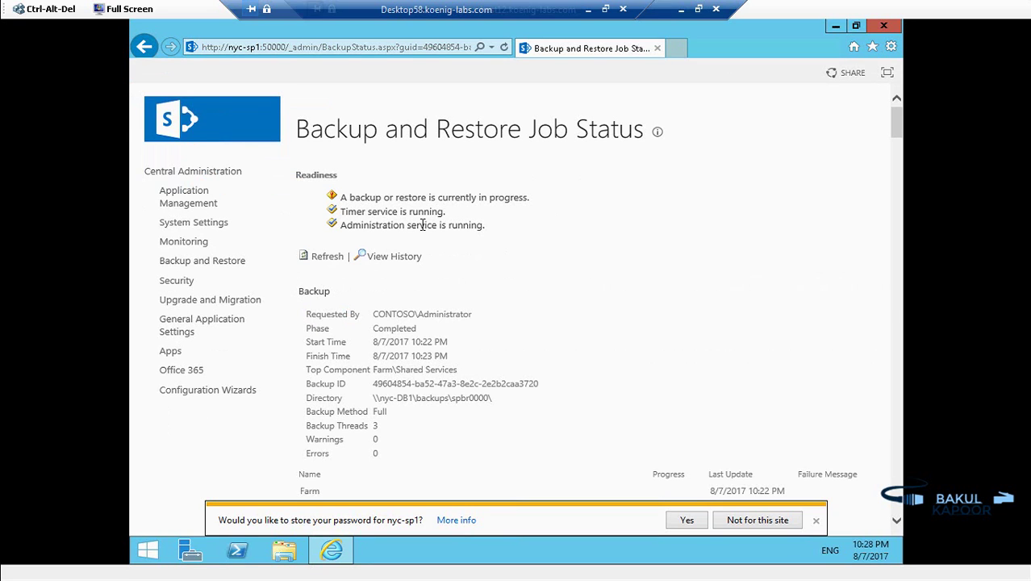
{"action": "left_click", "coordinate": [326, 256]}
{"action": "left_click", "coordinate": [323, 257]}
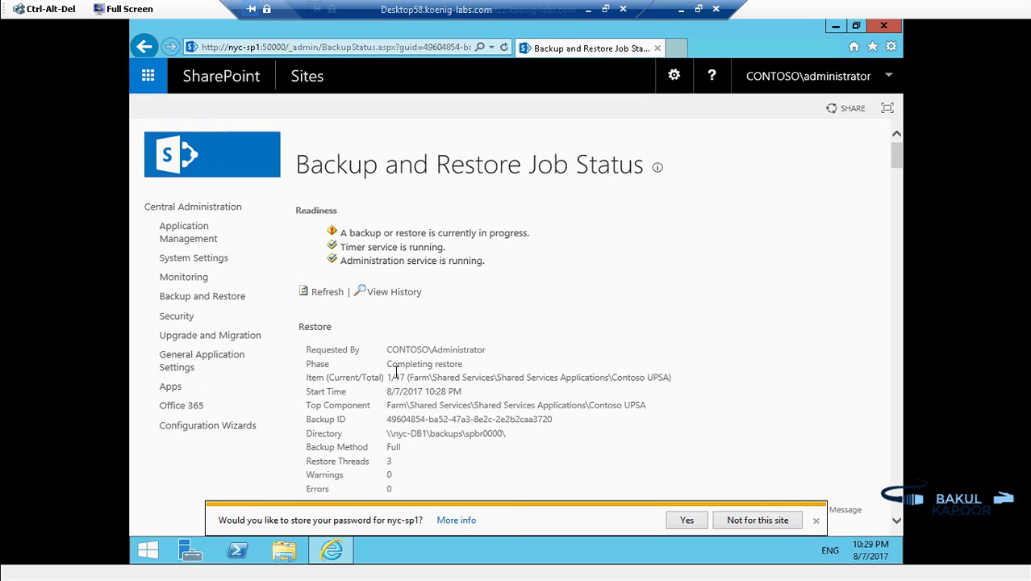
{"action": "left_click", "coordinate": [325, 295]}
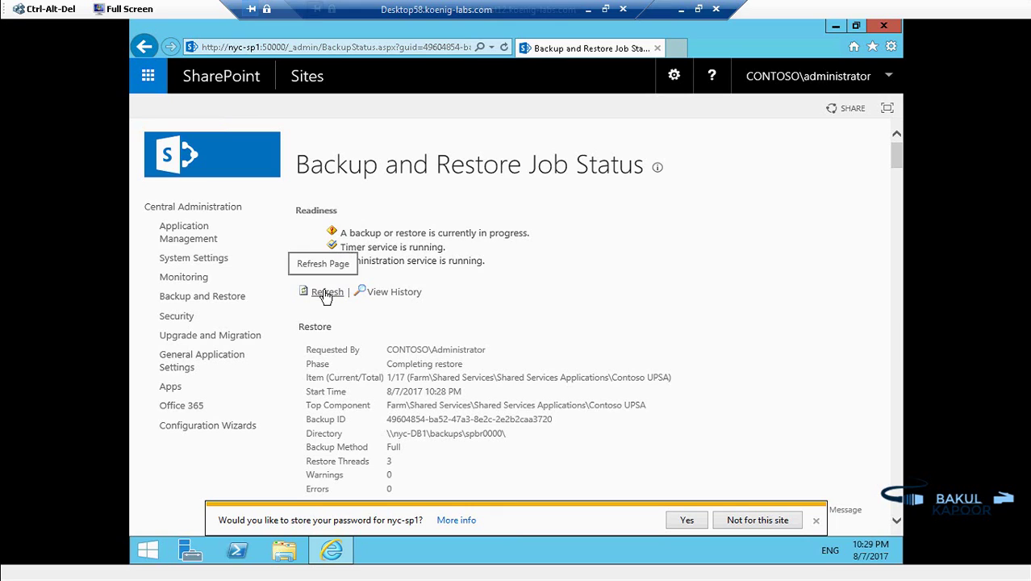
{"action": "left_click", "coordinate": [325, 295]}
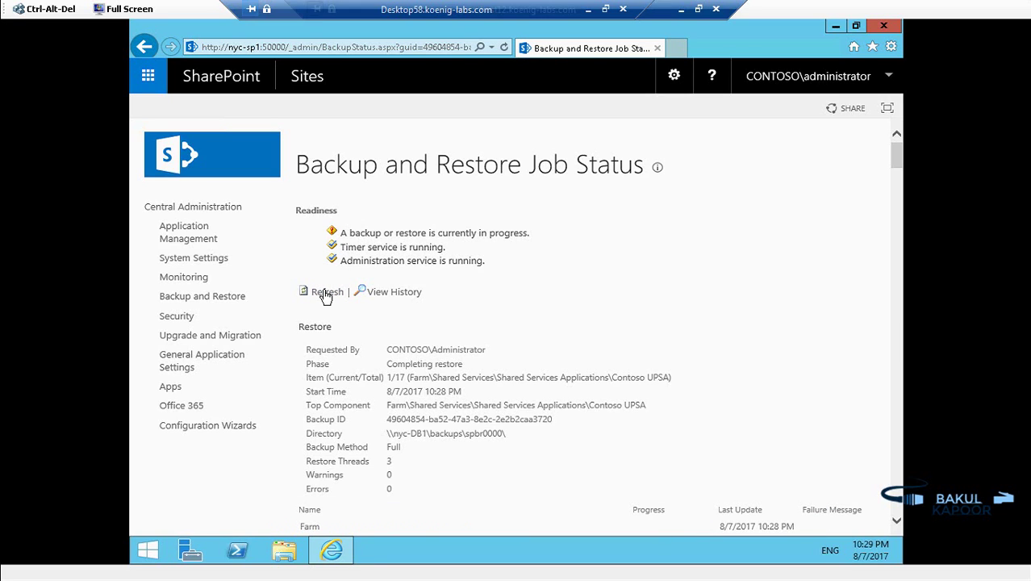
Step: Refresh until the Contoso UPSA restore shows Completed, then return to the Backup and Restore page
{"action": "left_click", "coordinate": [325, 295]}
{"action": "left_click", "coordinate": [325, 293]}
{"action": "left_click", "coordinate": [325, 293]}
{"action": "left_click", "coordinate": [325, 293]}
{"action": "left_click", "coordinate": [324, 294]}
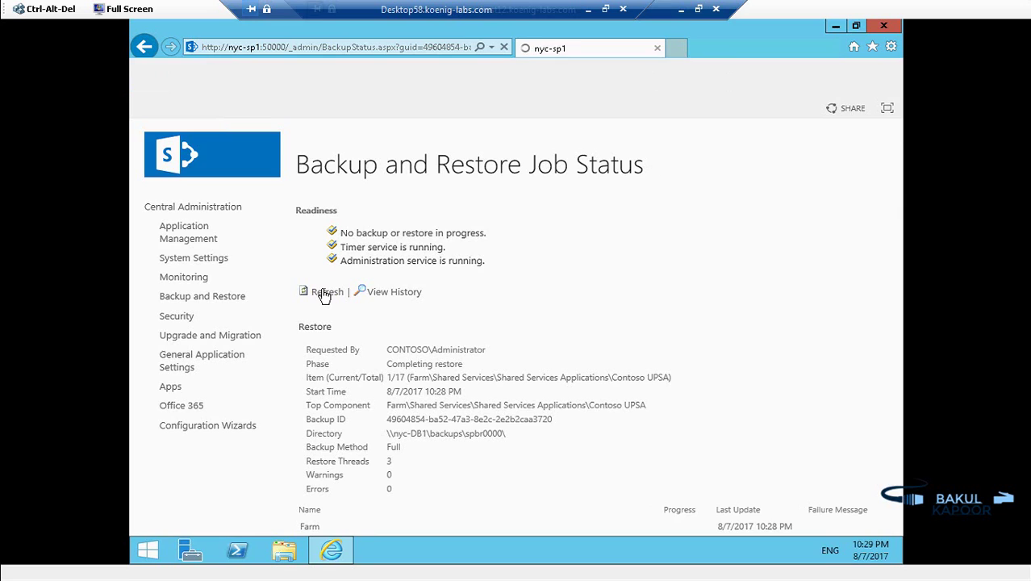
{"action": "left_click", "coordinate": [324, 295]}
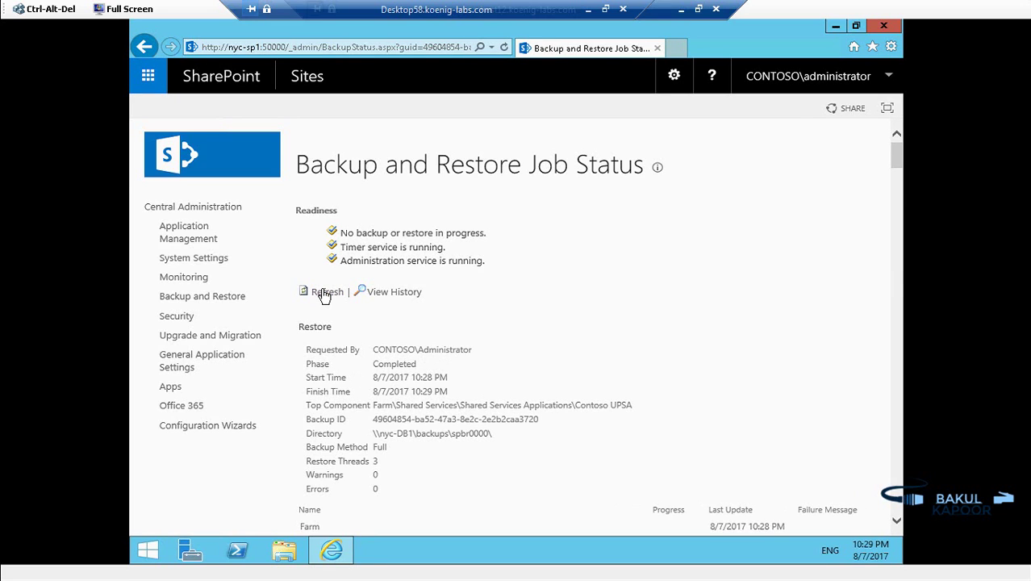
{"action": "left_click", "coordinate": [325, 295]}
{"action": "left_click", "coordinate": [207, 297]}
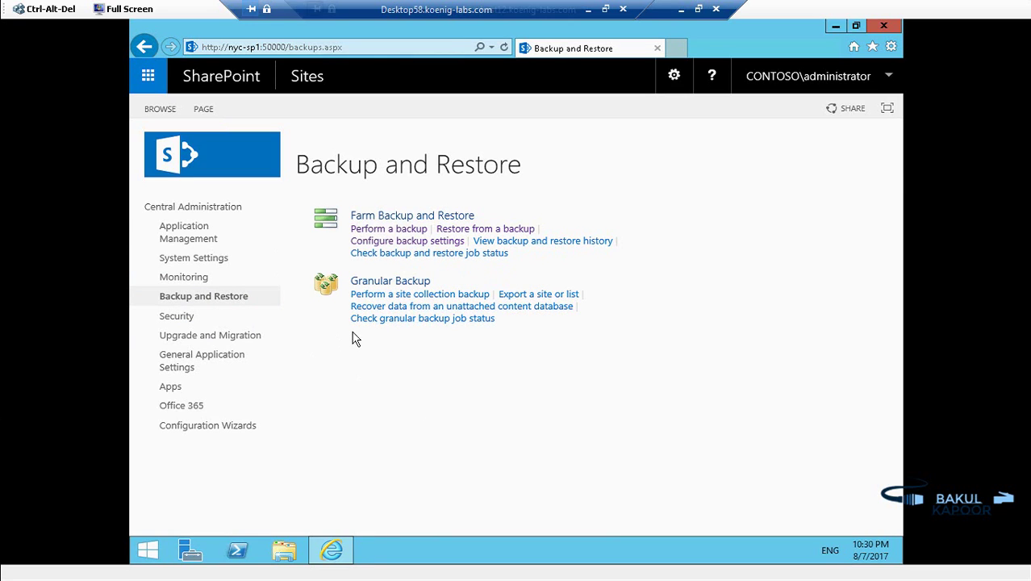
Step: Start a new restore using the Farm\Shared Services backup as the source
{"action": "left_click", "coordinate": [479, 229]}
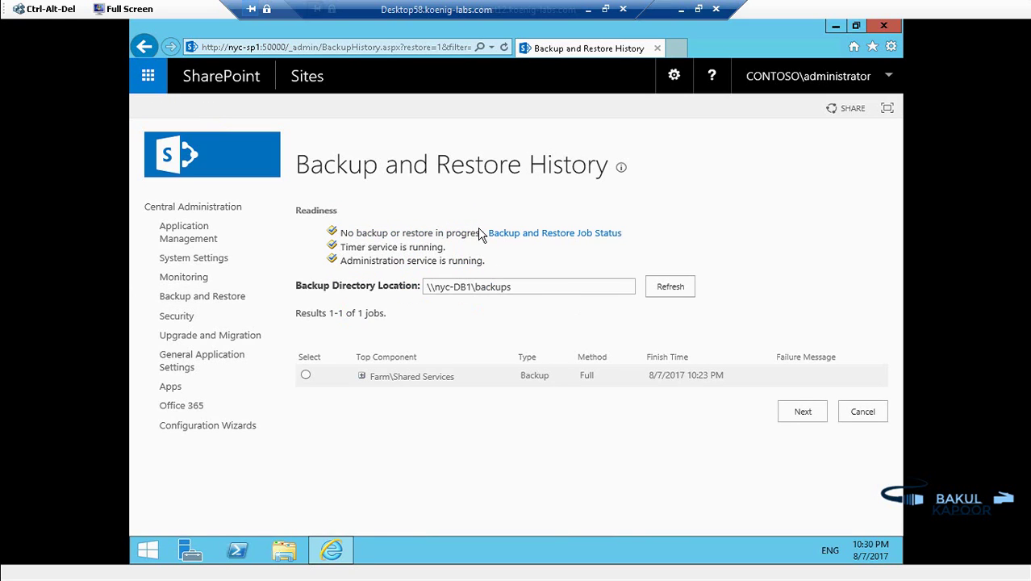
{"action": "left_click", "coordinate": [306, 376]}
{"action": "left_click", "coordinate": [803, 412]}
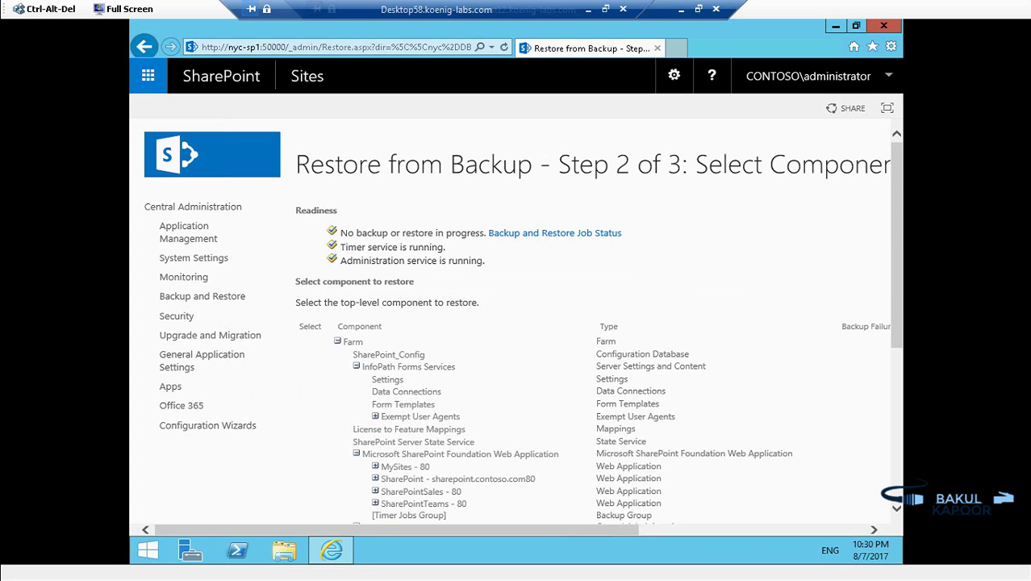
Step: Tick the Contoso UPSA proxy under Shared Services Proxies for restore
{"action": "scroll", "coordinate": [446, 376], "scroll_direction": "down", "scroll_amount": 3}
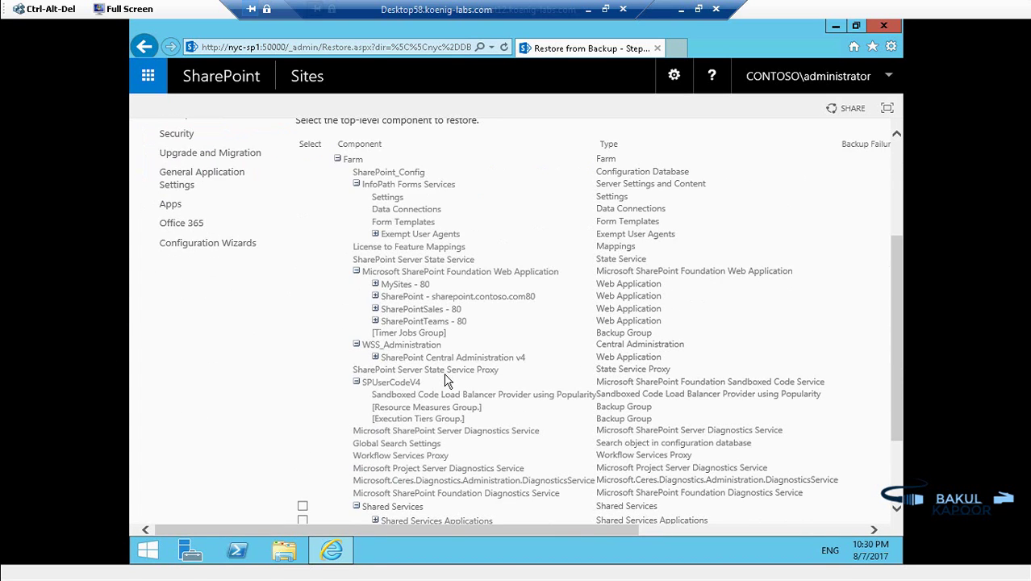
{"action": "scroll", "coordinate": [450, 376], "scroll_direction": "down", "scroll_amount": 2}
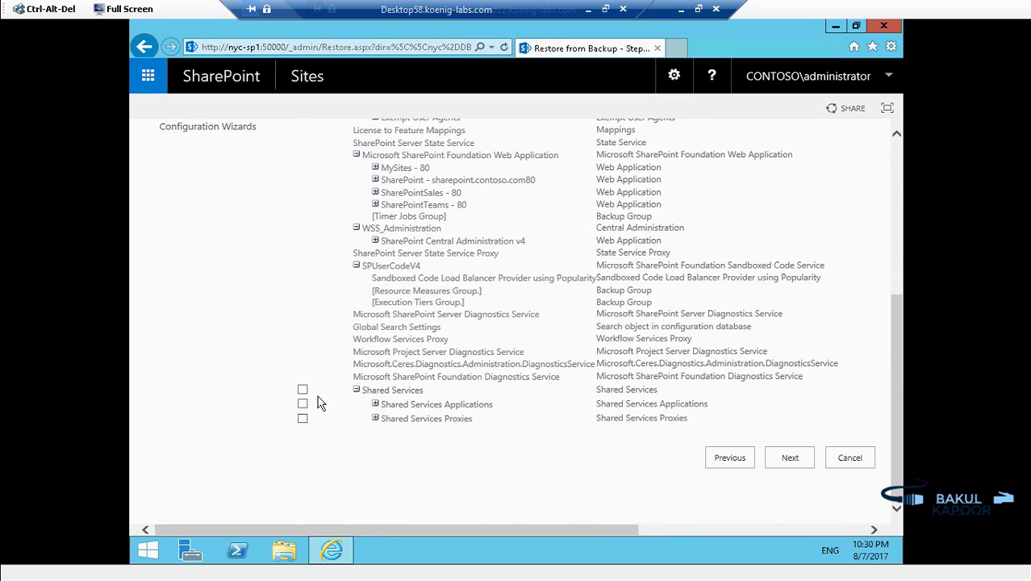
{"action": "left_click", "coordinate": [375, 418]}
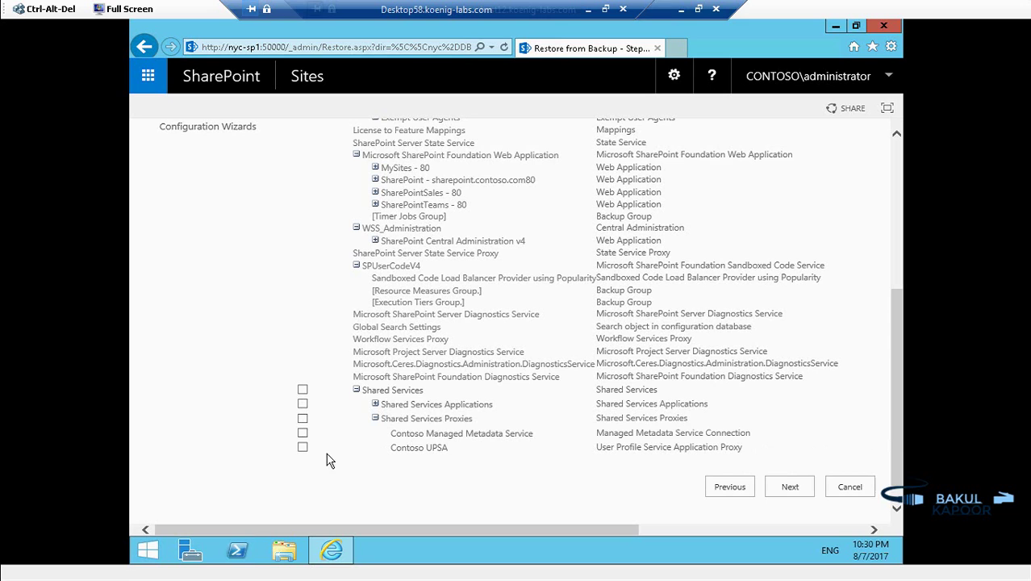
{"action": "left_click", "coordinate": [303, 446]}
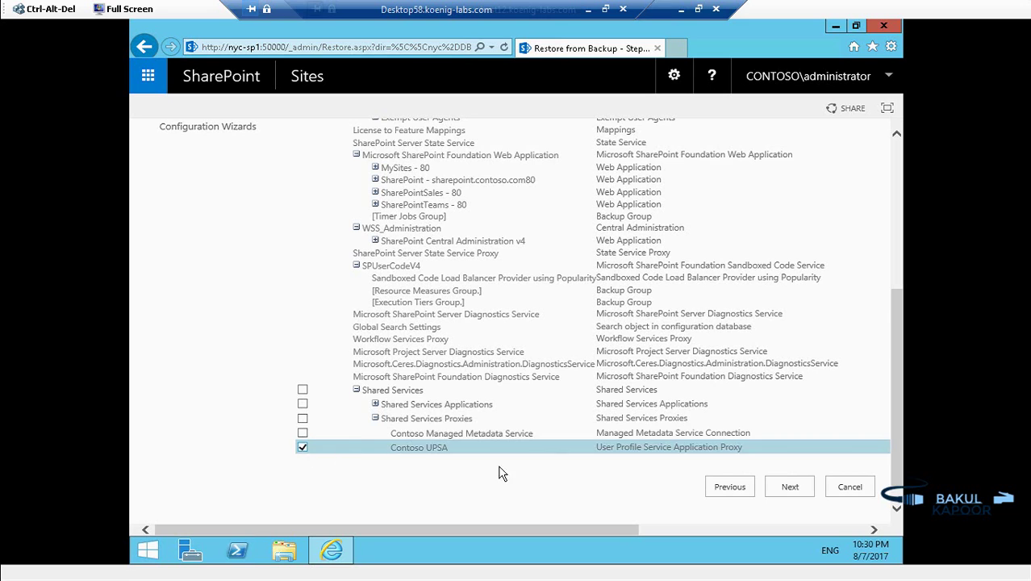
Step: Restore the Contoso UPSA proxy with Same configuration, accepting the overwrite warning
{"action": "left_click", "coordinate": [788, 493]}
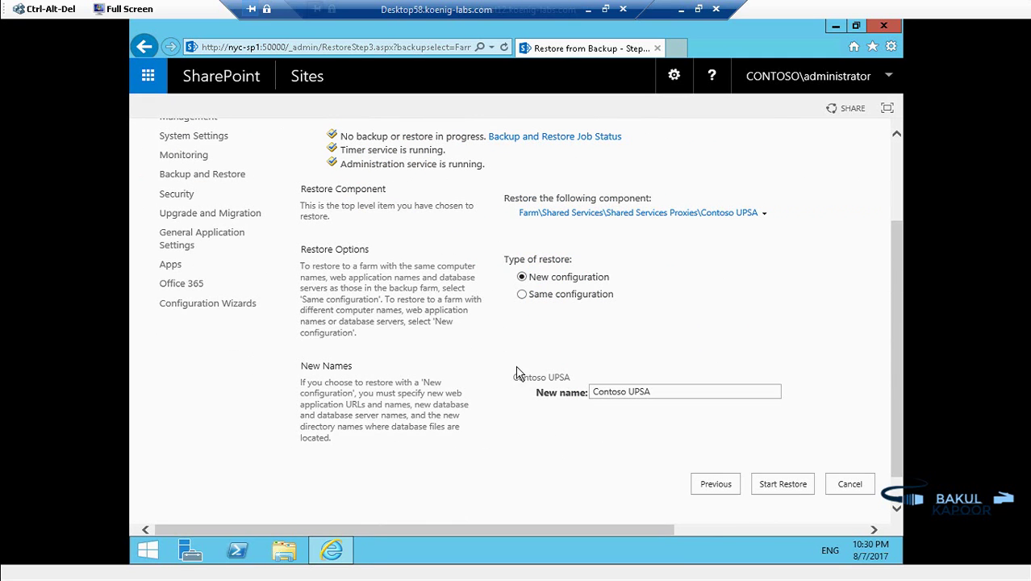
{"action": "left_click", "coordinate": [522, 294]}
{"action": "left_click", "coordinate": [582, 338]}
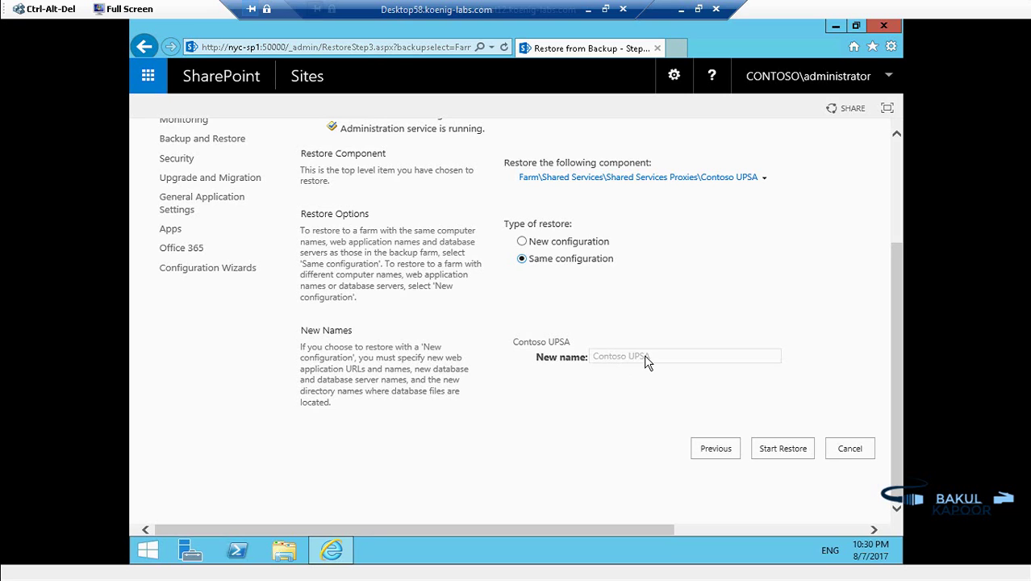
{"action": "left_click", "coordinate": [791, 453]}
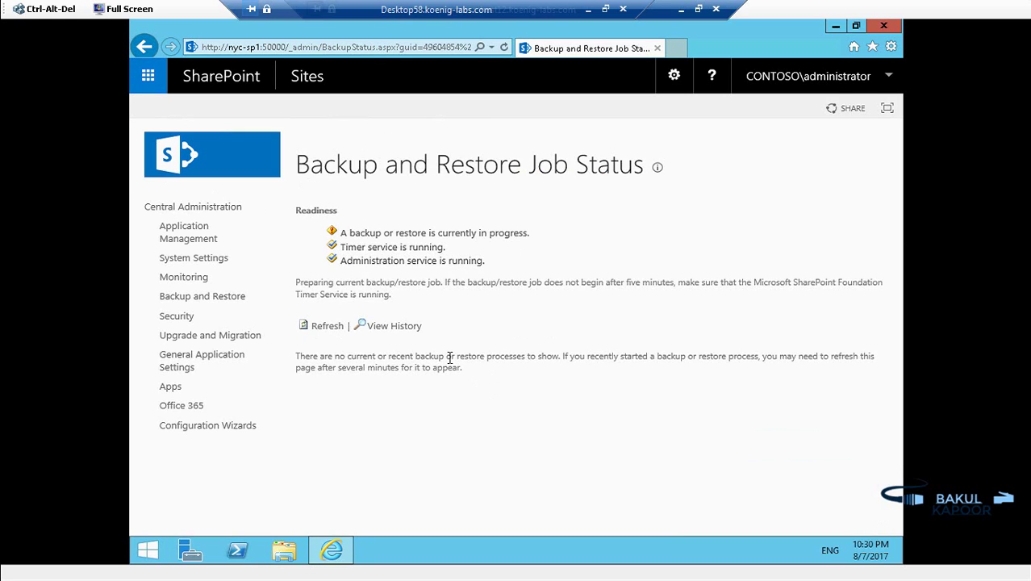
Step: Refresh the proxy restore job until it reads Completed with 0 warnings and 0 errors
{"action": "left_click", "coordinate": [323, 327]}
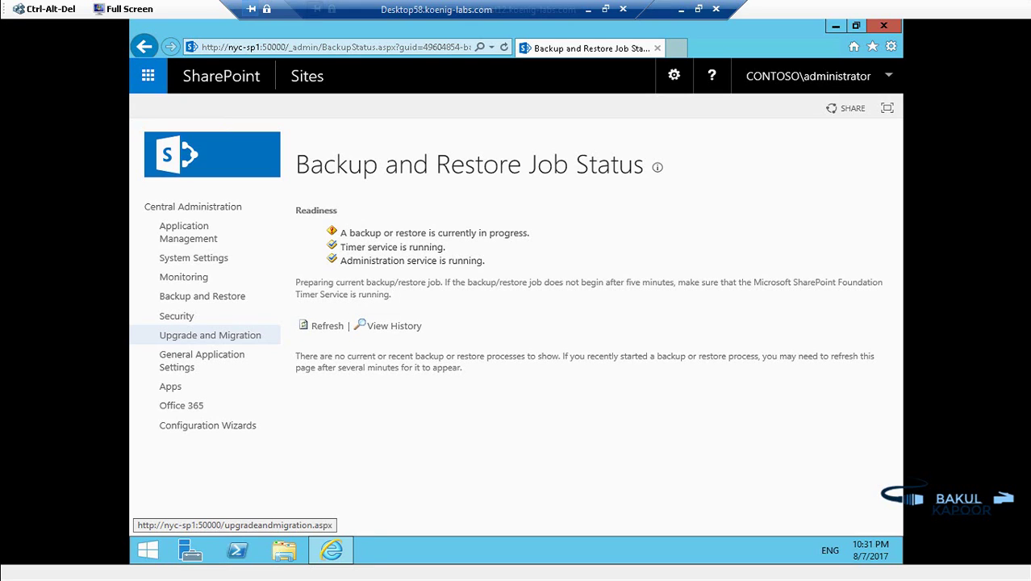
{"action": "left_click", "coordinate": [324, 325]}
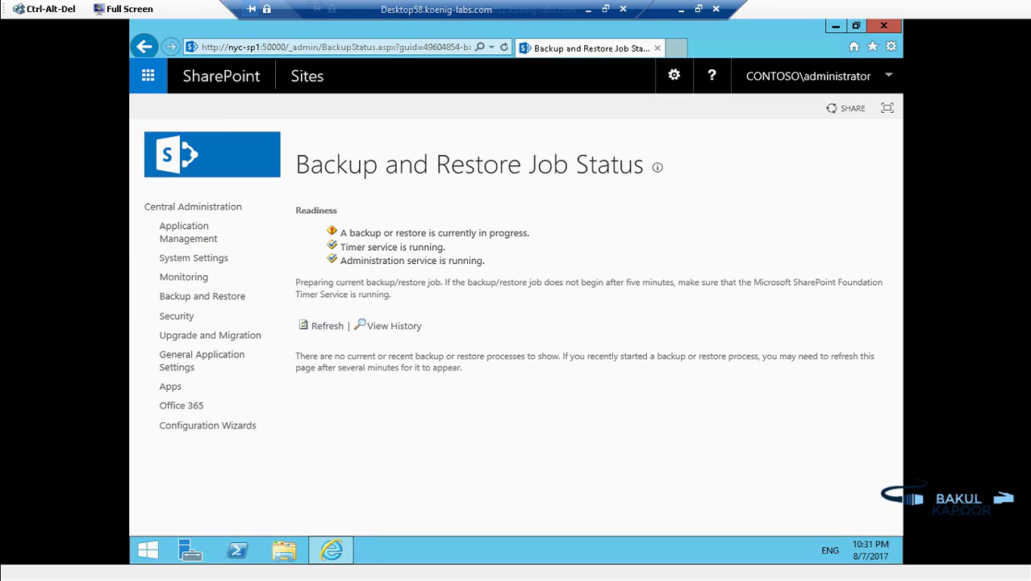
{"action": "left_click", "coordinate": [327, 325]}
{"action": "left_click", "coordinate": [327, 325]}
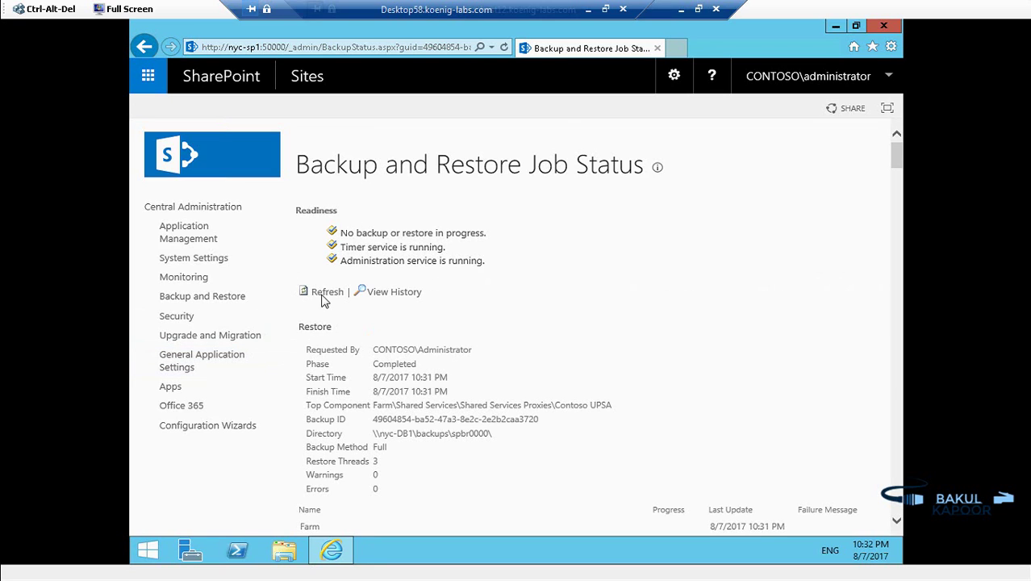
{"action": "left_click", "coordinate": [325, 292]}
{"action": "left_click_drag", "start_coordinate": [291, 356], "coordinate": [479, 374]}
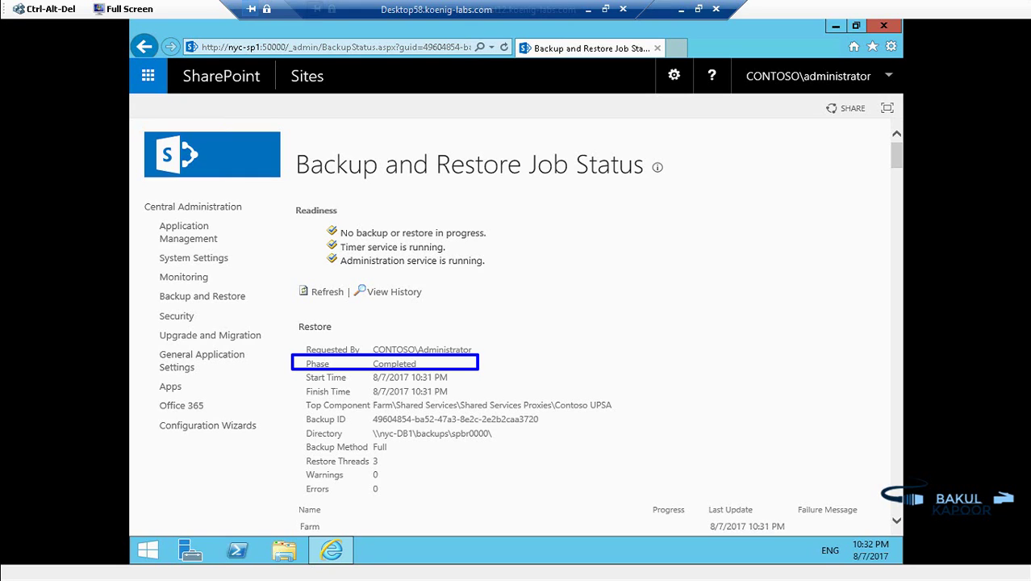
{"action": "key", "text": "Escape"}
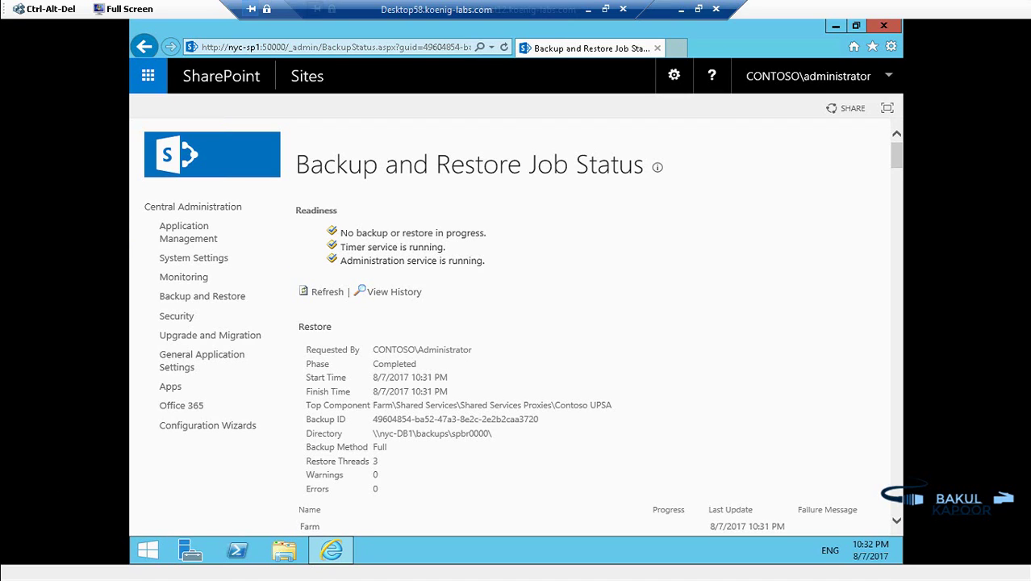
Step: Open Manage service applications from Application Management to see Contoso UPSA and its proxy Started
{"action": "left_click", "coordinate": [200, 236]}
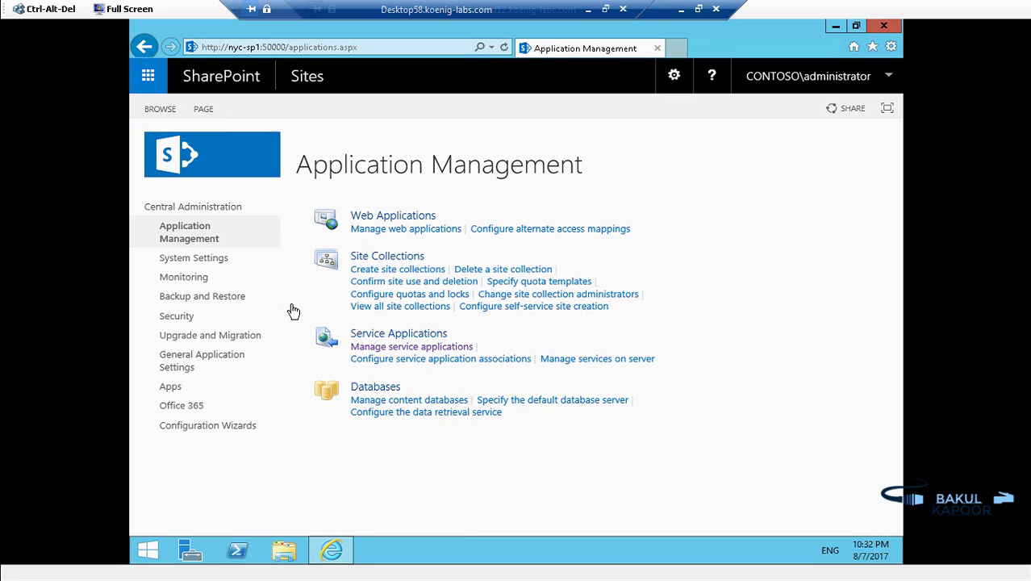
{"action": "left_click", "coordinate": [186, 232]}
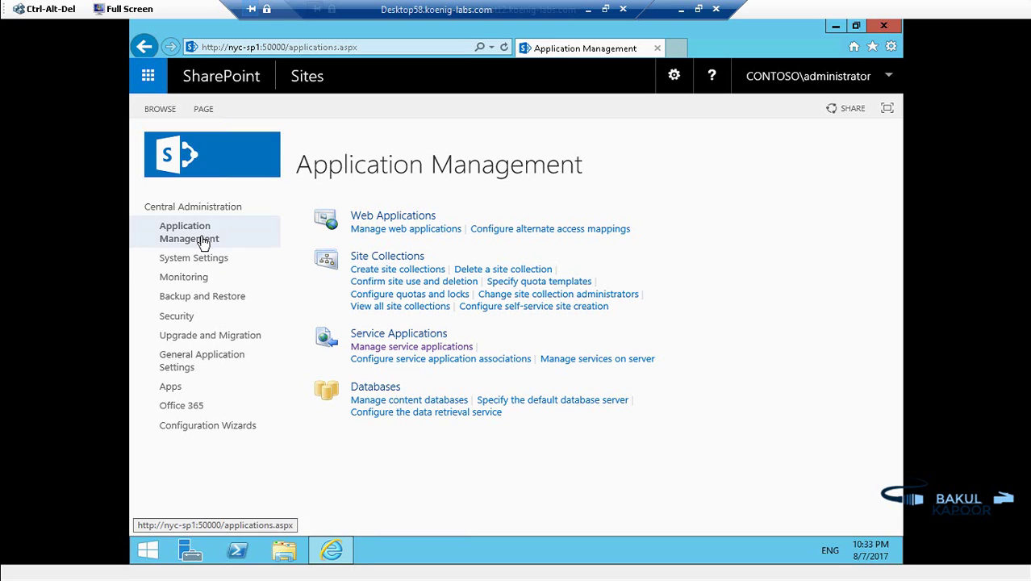
{"action": "left_click", "coordinate": [390, 346]}
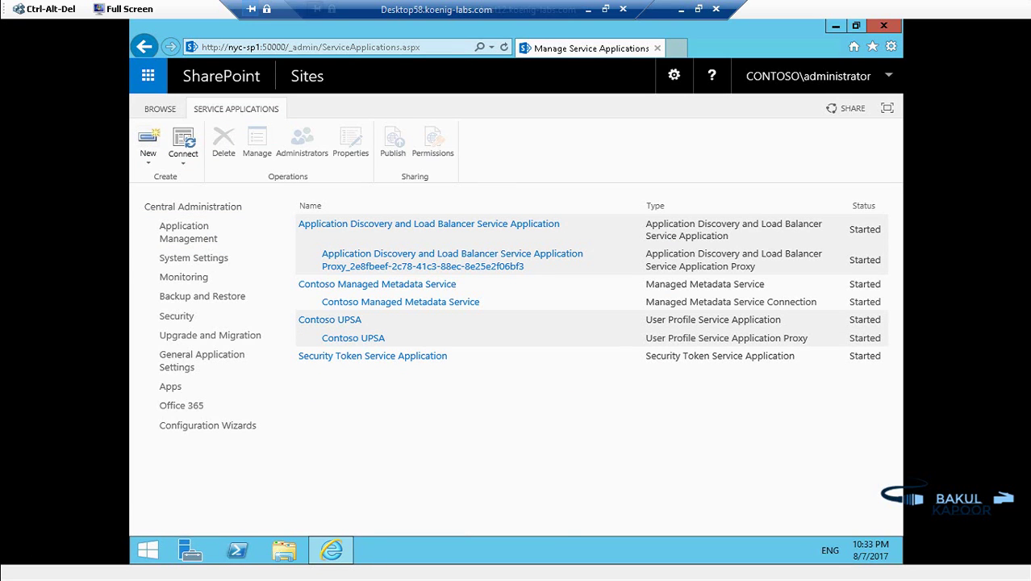